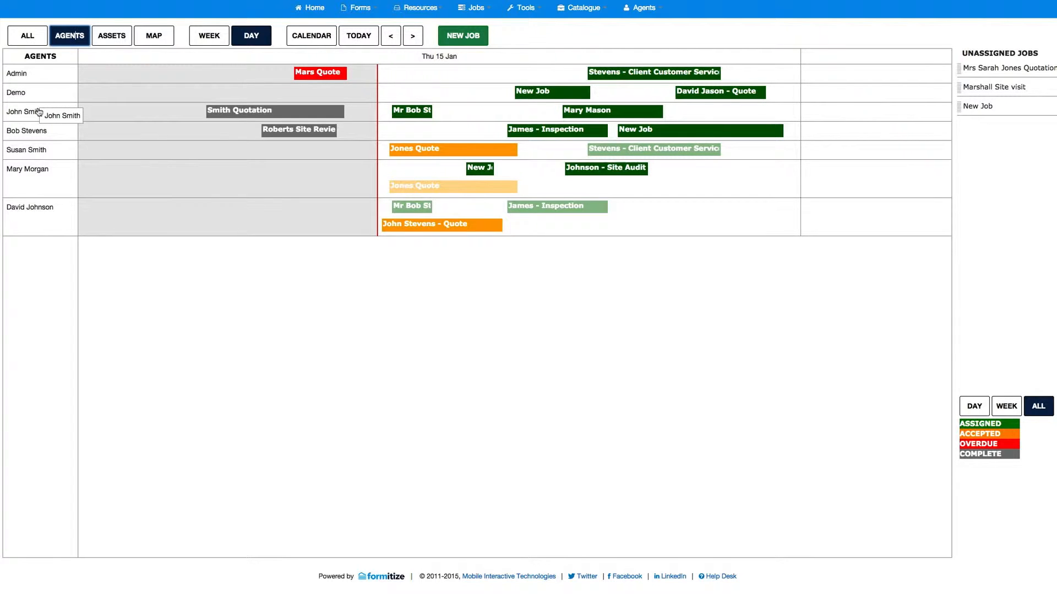
Step: Create a new job in the Admin row on 15 Jan 2015, starting at 13:22 with a duration of 00:48
mouse_move(287, 112)
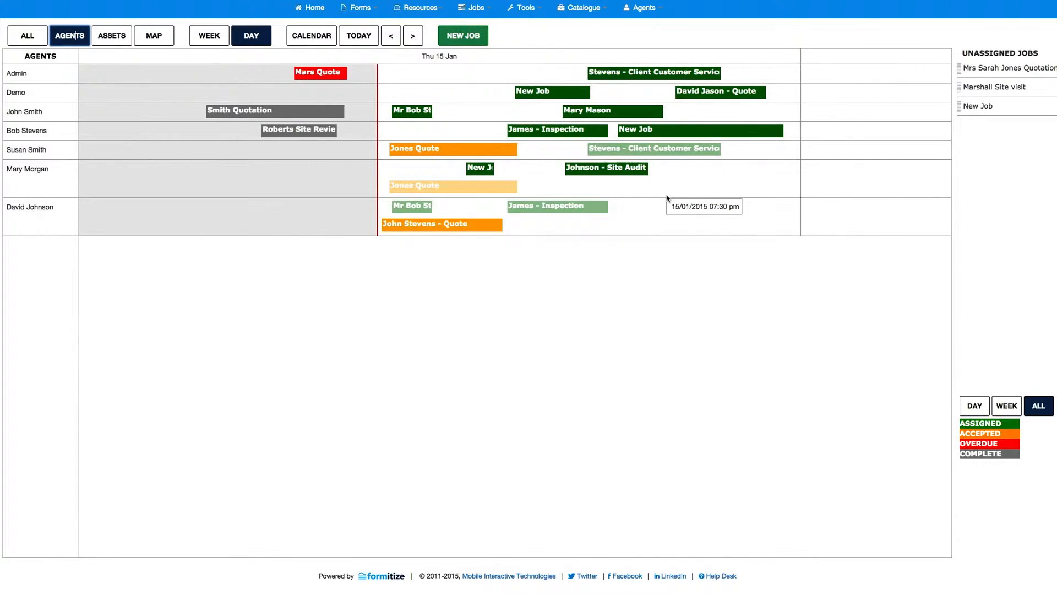
mouse_move(608, 172)
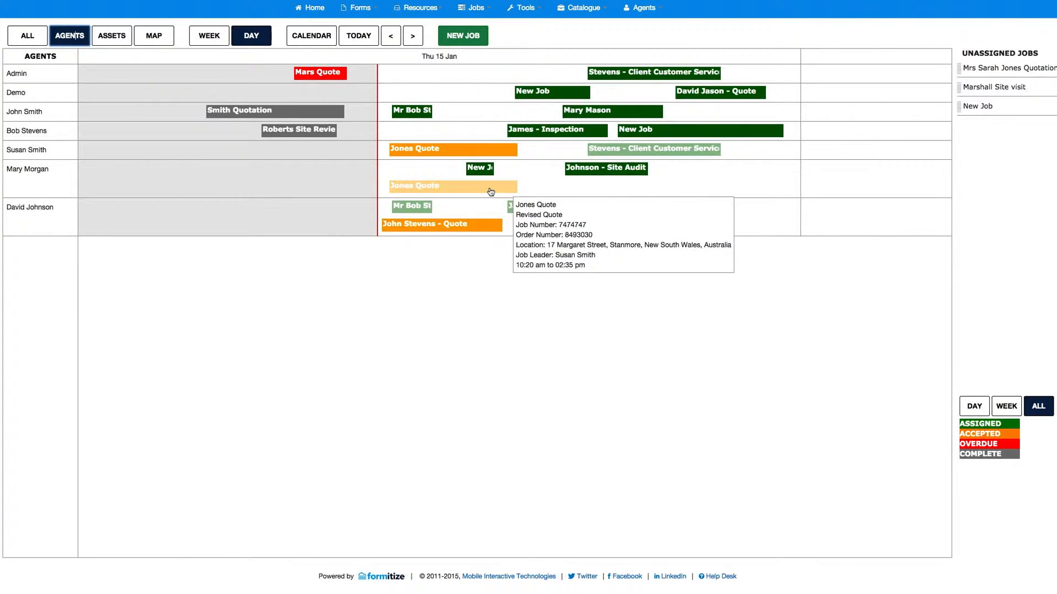
mouse_move(462, 153)
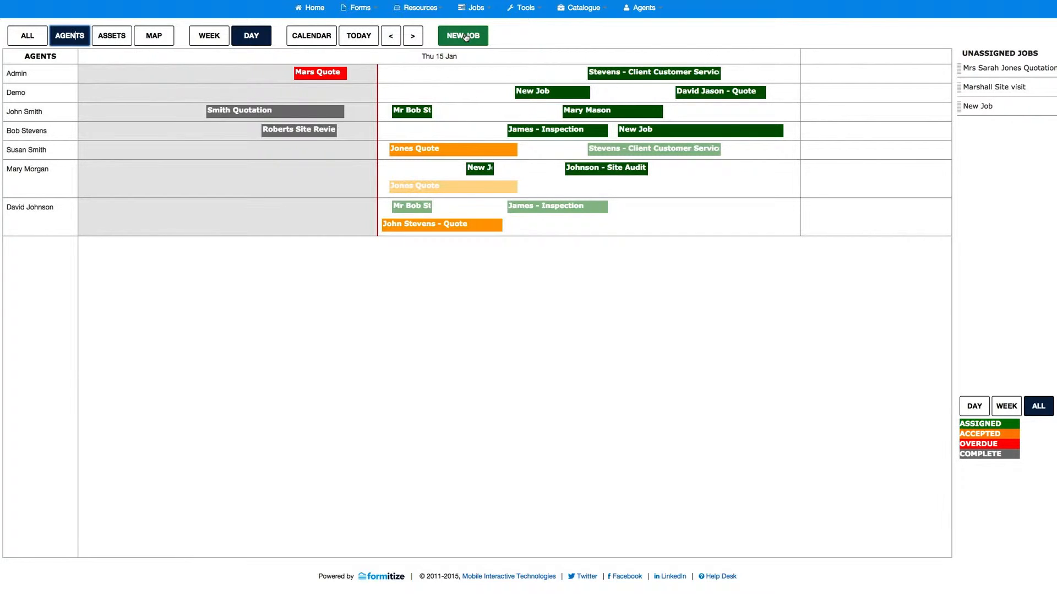
left_click(481, 70)
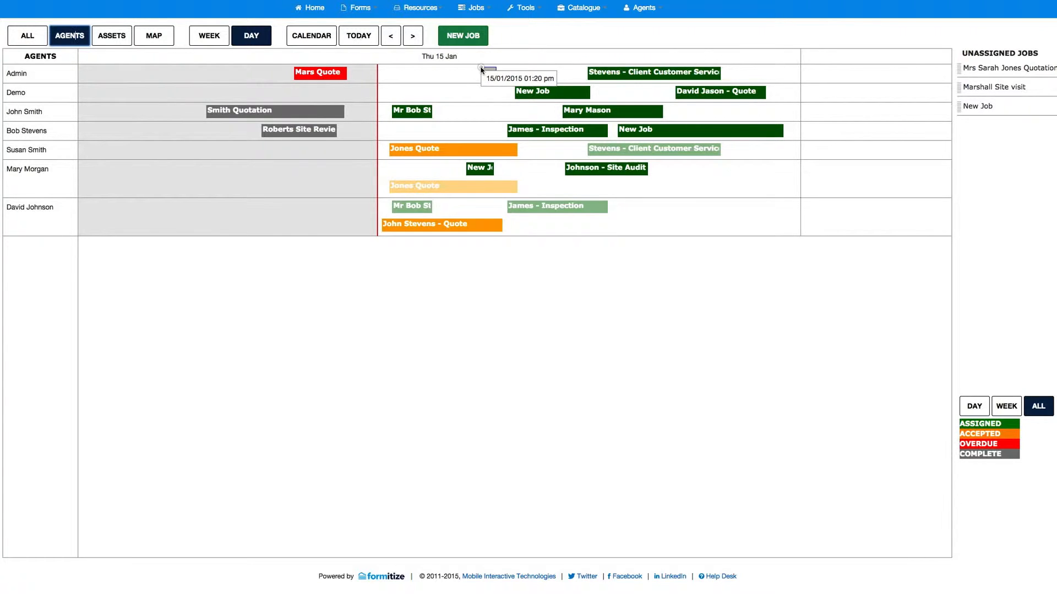
left_click_drag(481, 70, 506, 68)
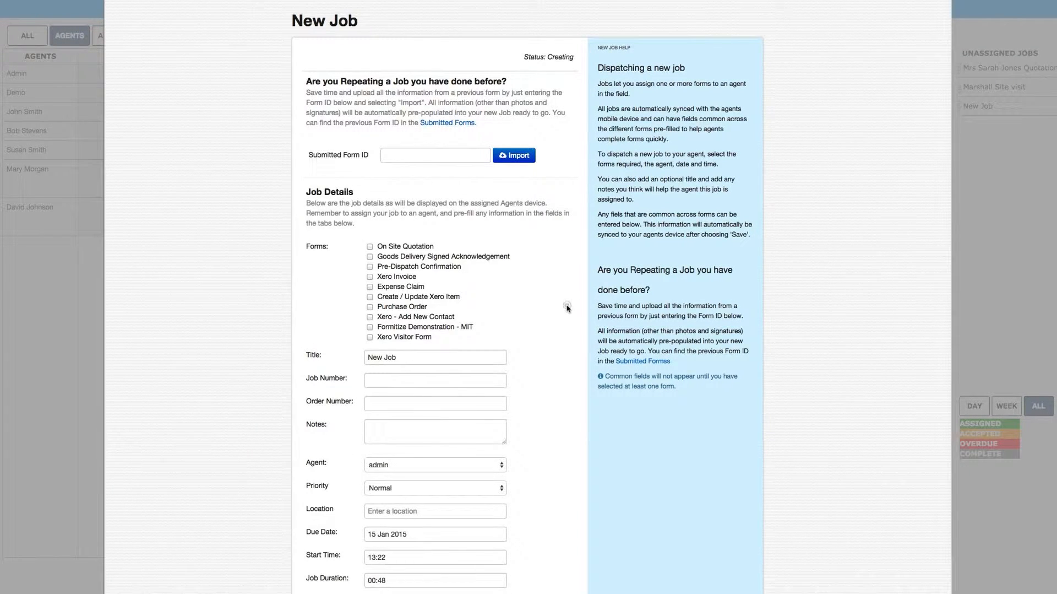
Step: Attach the Pre-Dispatch Confirmation and Create / Update Xero Item forms to the new job
scroll(567, 304, "down", 3)
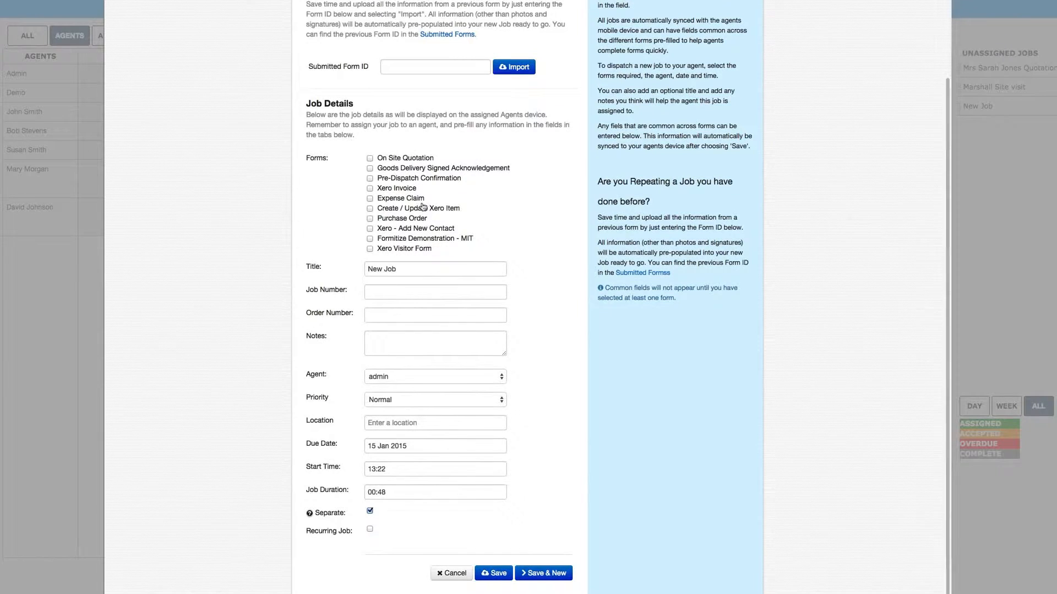
left_click(371, 179)
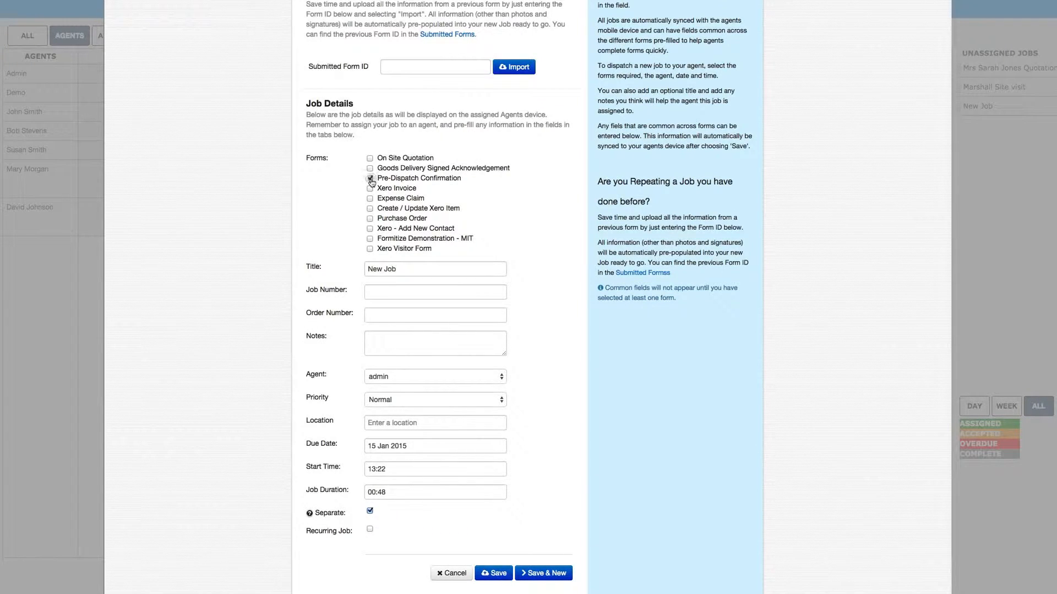
left_click(371, 209)
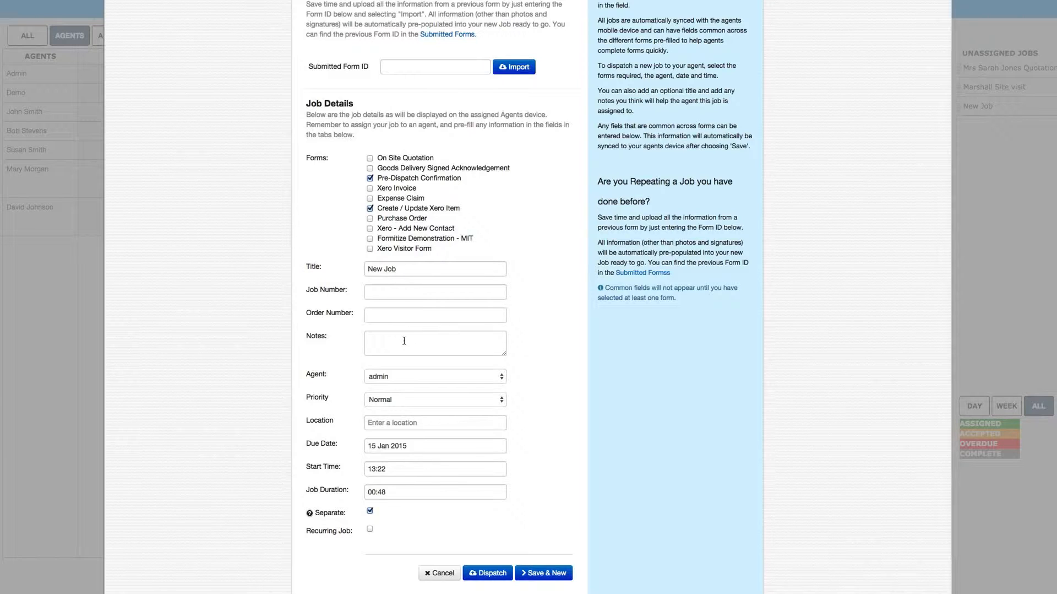
Step: Reassign the new job to the fourth agent in the agent list and set its priority to High
left_click(484, 379)
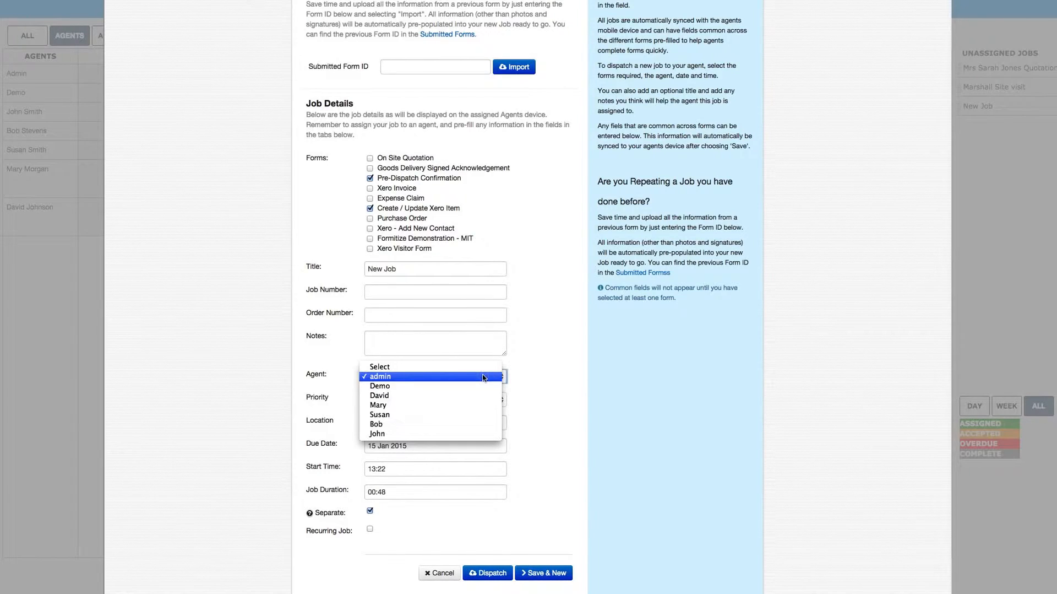
left_click(476, 408)
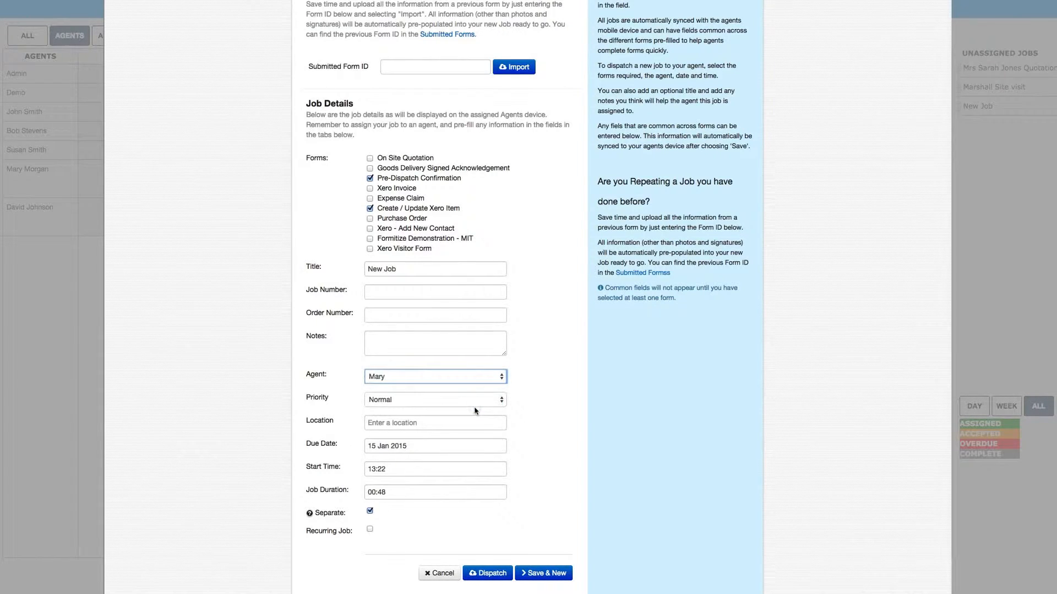
left_click(433, 402)
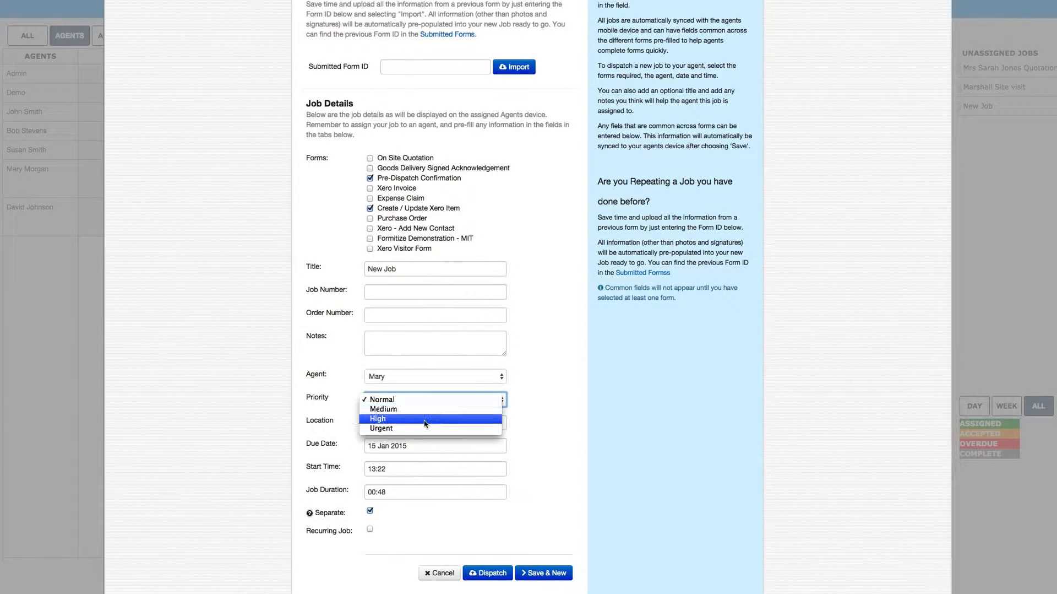
left_click(426, 423)
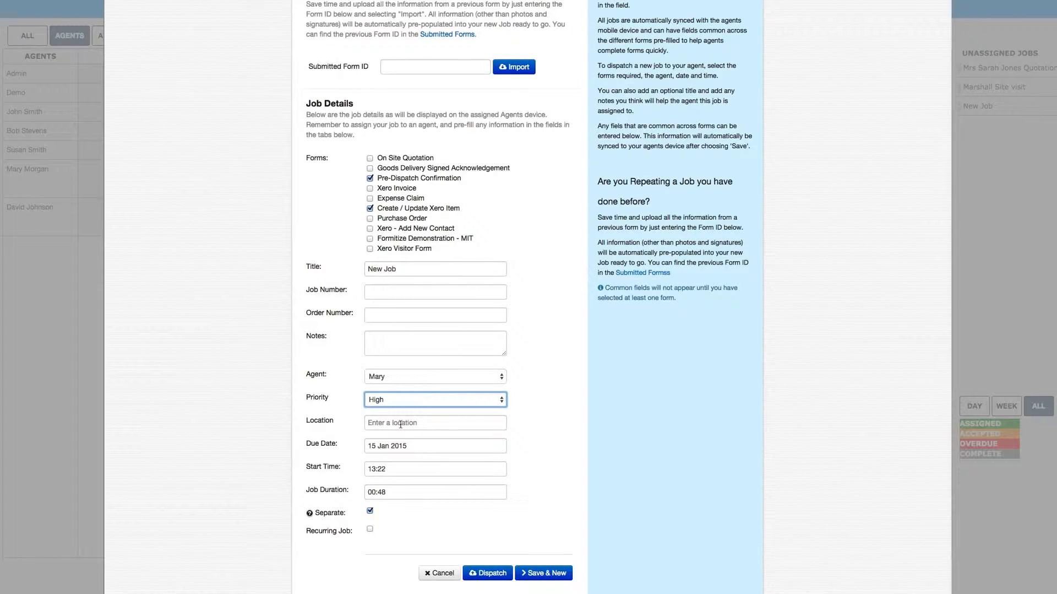
Step: Set the job's location to the second suggested address matching the street number 45
left_click(401, 424)
type("45")
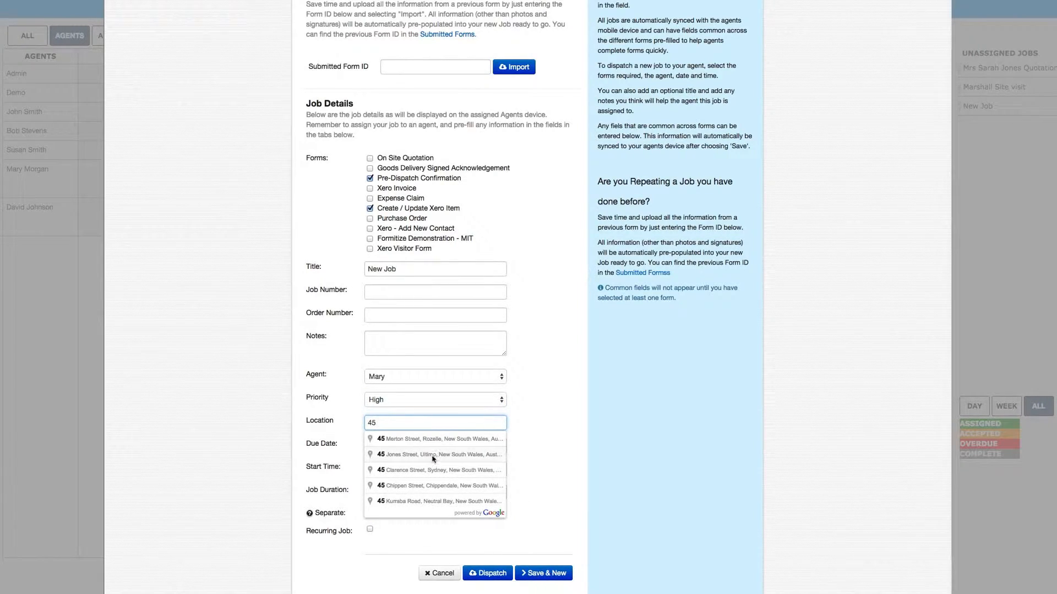
left_click(432, 468)
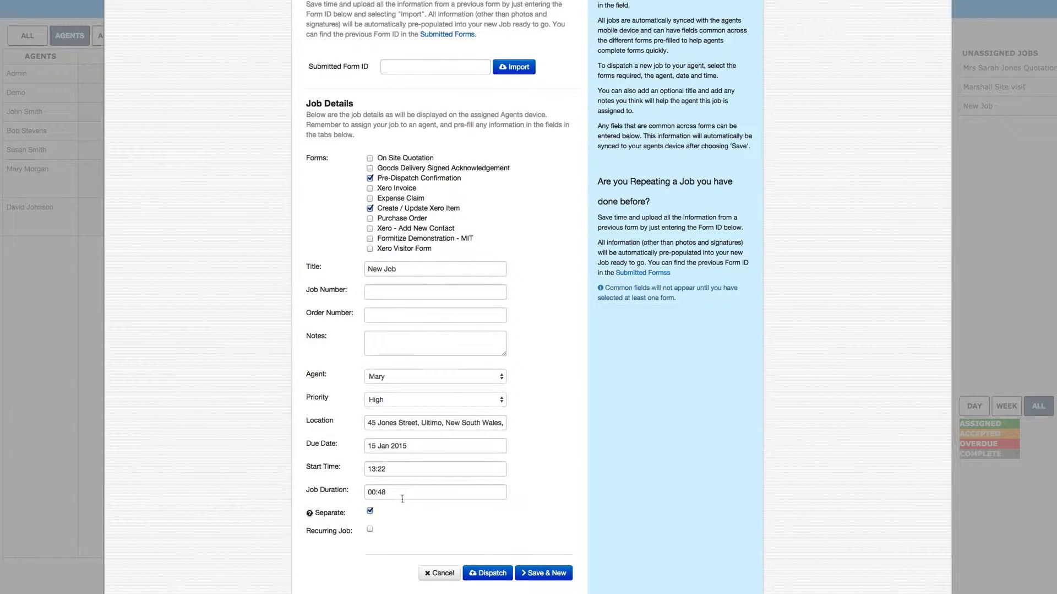
left_click(547, 491)
Step: Make the job recurring with an interval type of Week and a frequency of 3
scroll(548, 491, "down", 5)
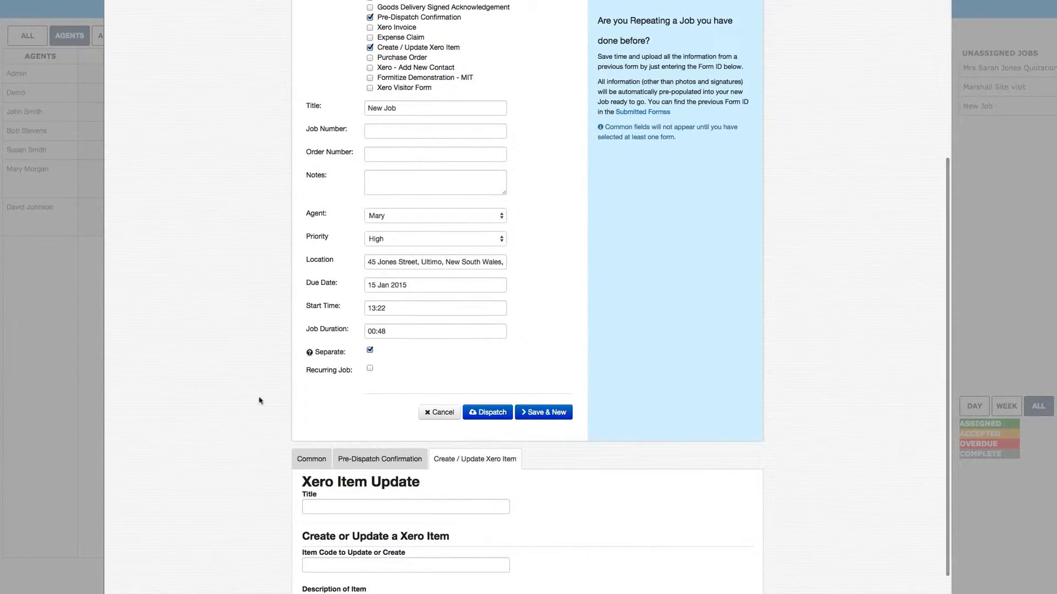
left_click(371, 369)
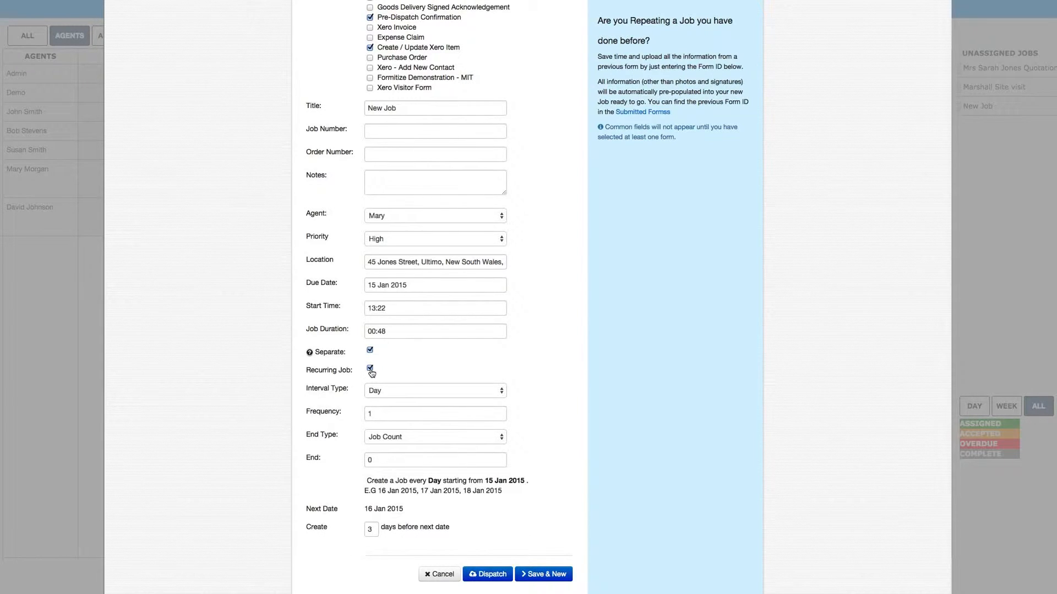
left_click(401, 393)
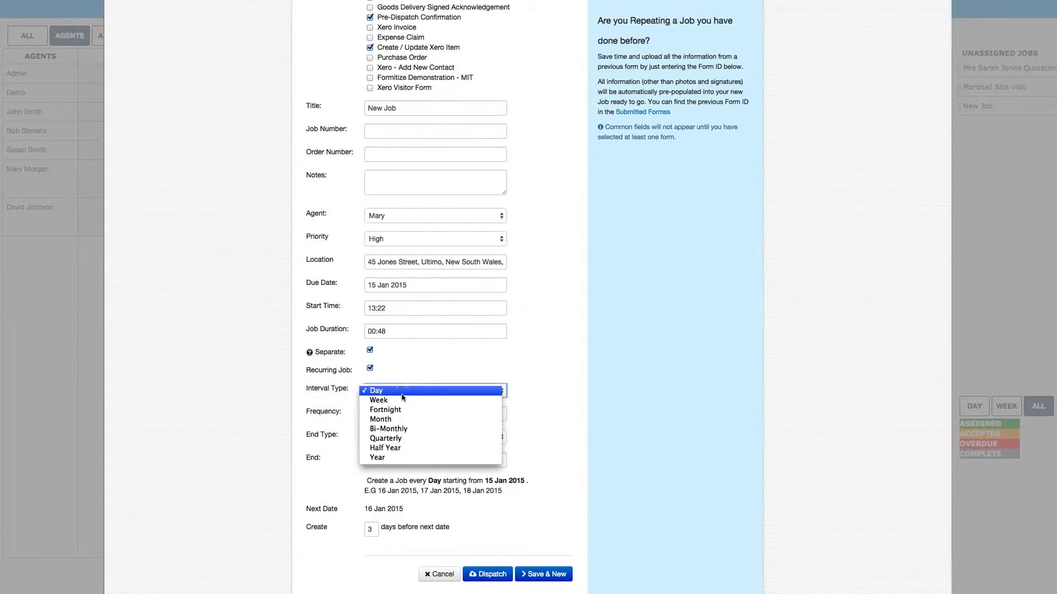
left_click(403, 402)
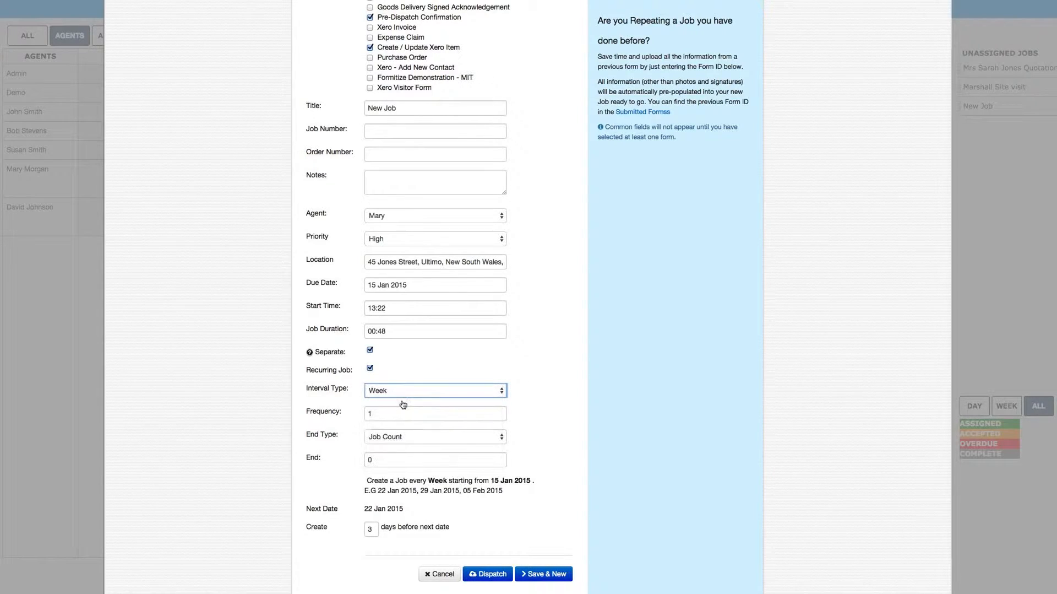
left_click(380, 414)
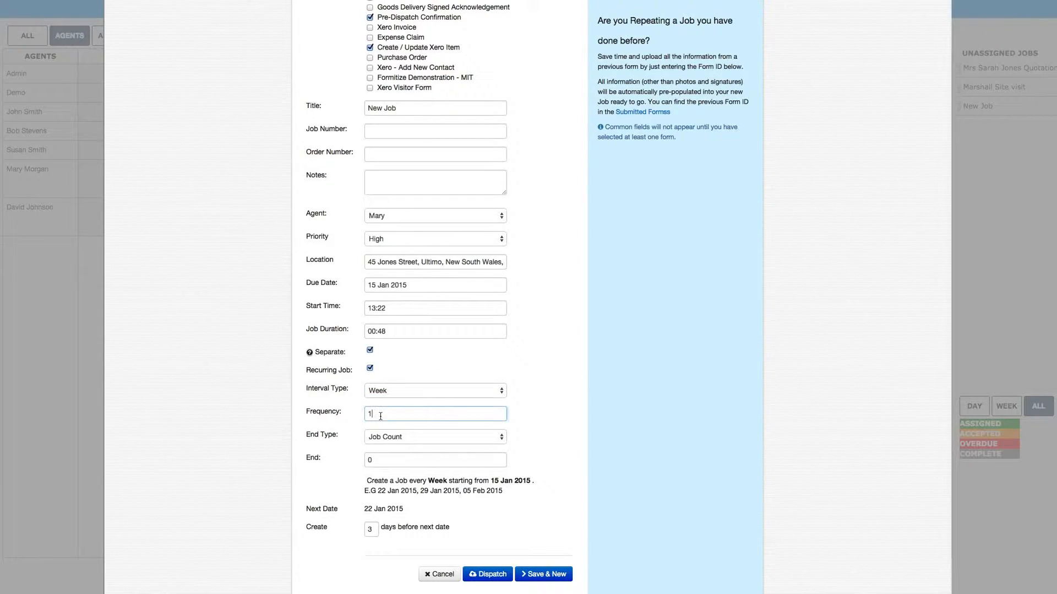
key("BackSpace")
type("3")
Step: End the recurrence by Job Count at 6 jobs and have each job created 1 day before the next date
left_click(415, 438)
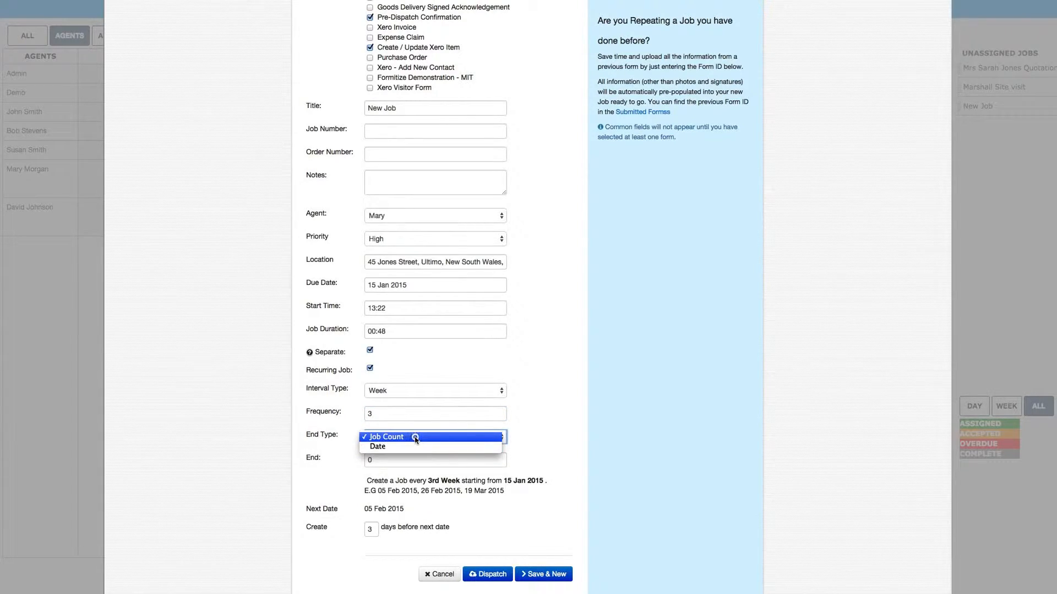
left_click(413, 437)
left_click(391, 460)
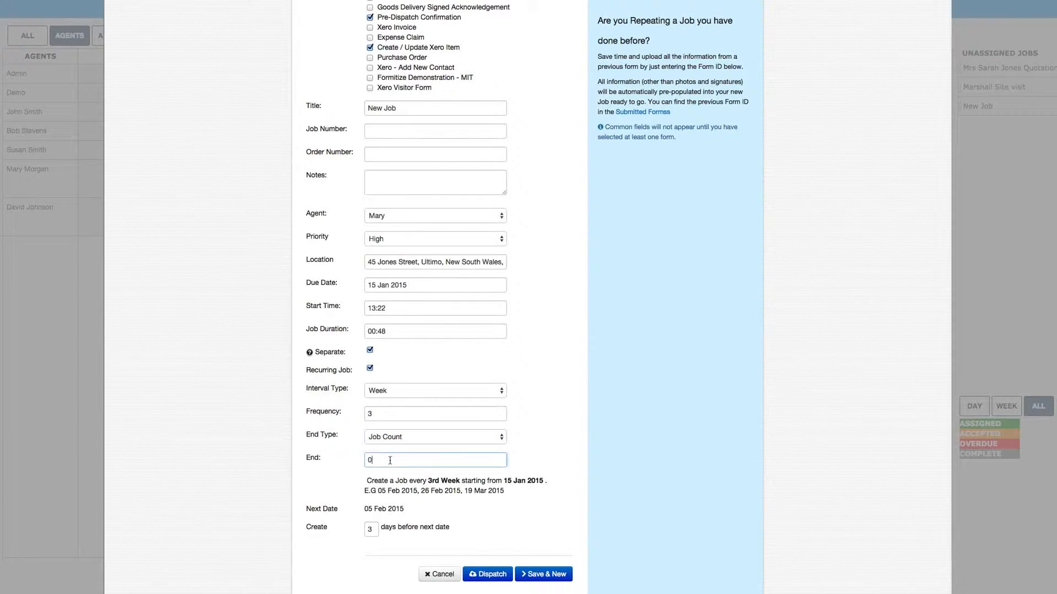
key("BackSpace")
type("6")
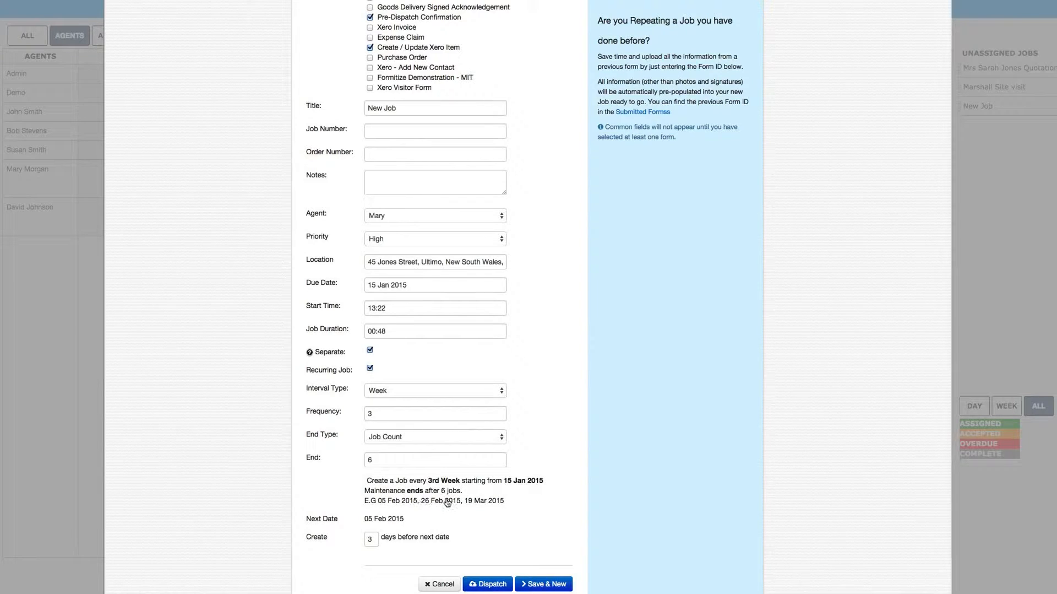
double_click(374, 539)
type("1")
Step: Bring up the pre-fill fields of the Pre-Dispatch Confirmation form and dispatch the job
scroll(527, 297, "down", 10)
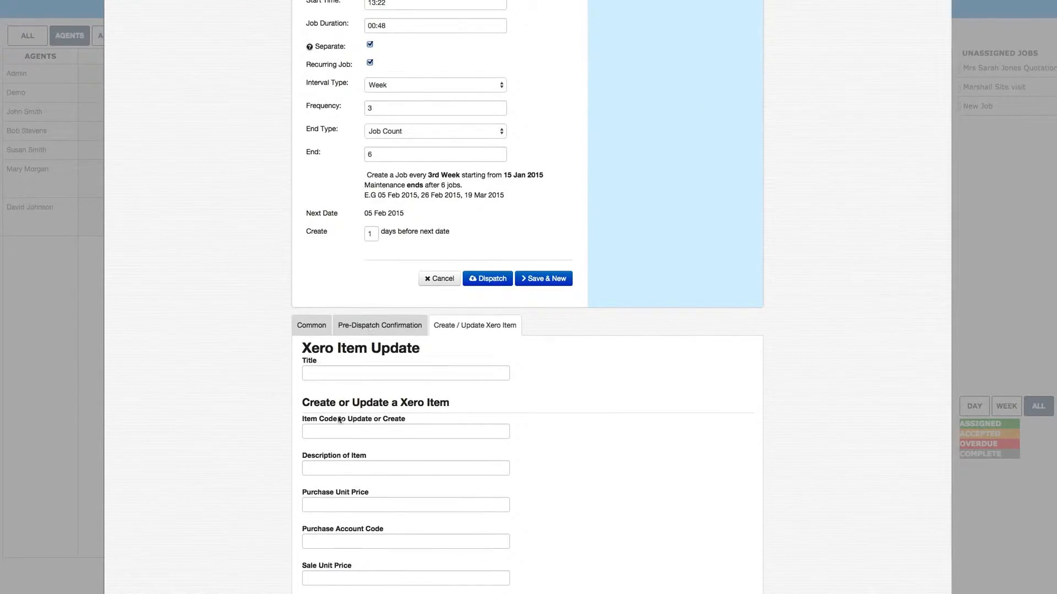
left_click(368, 325)
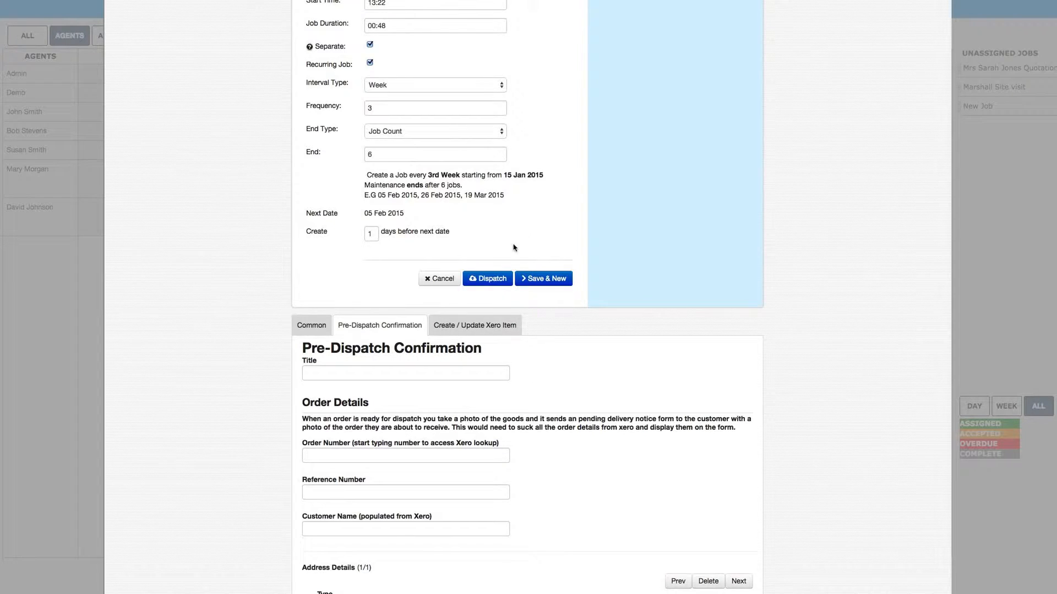
left_click(492, 280)
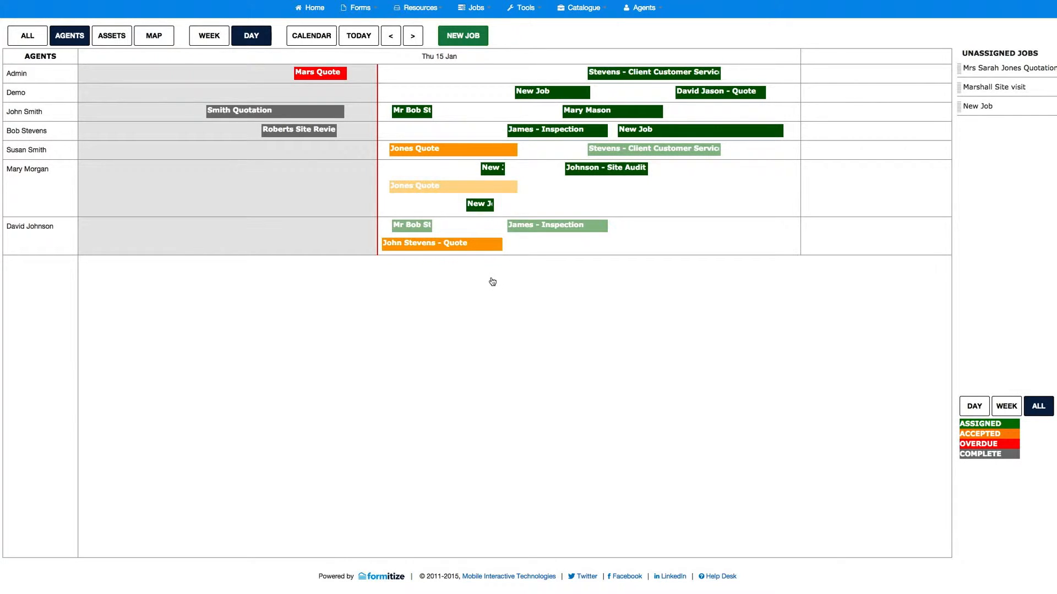
Step: Adjust the New Job in the Demo row on the schedule to run from 02:30 pm to 04:05 pm
mouse_move(544, 93)
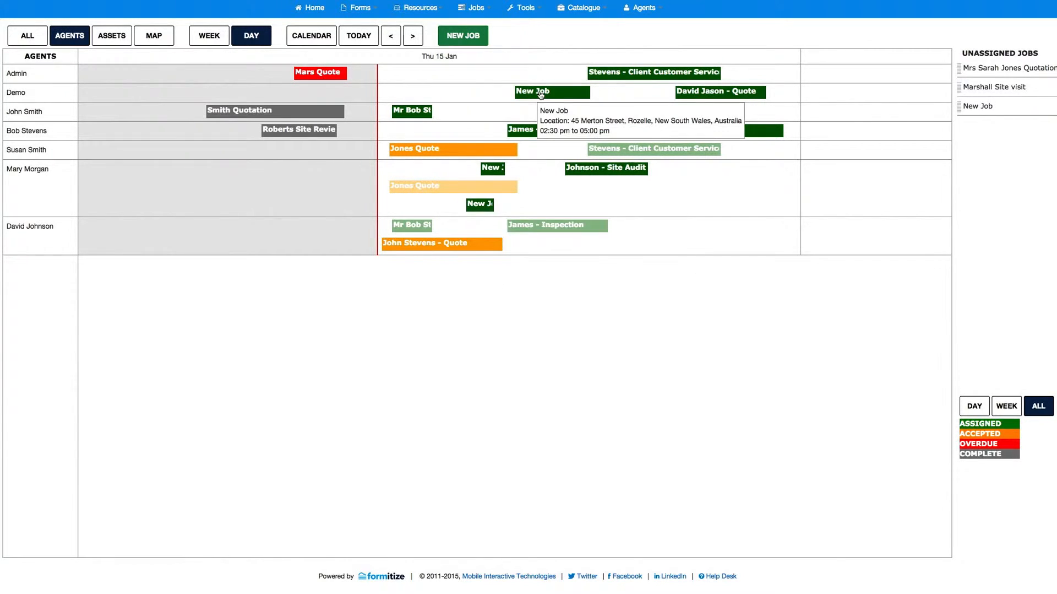
left_click_drag(543, 93, 494, 93)
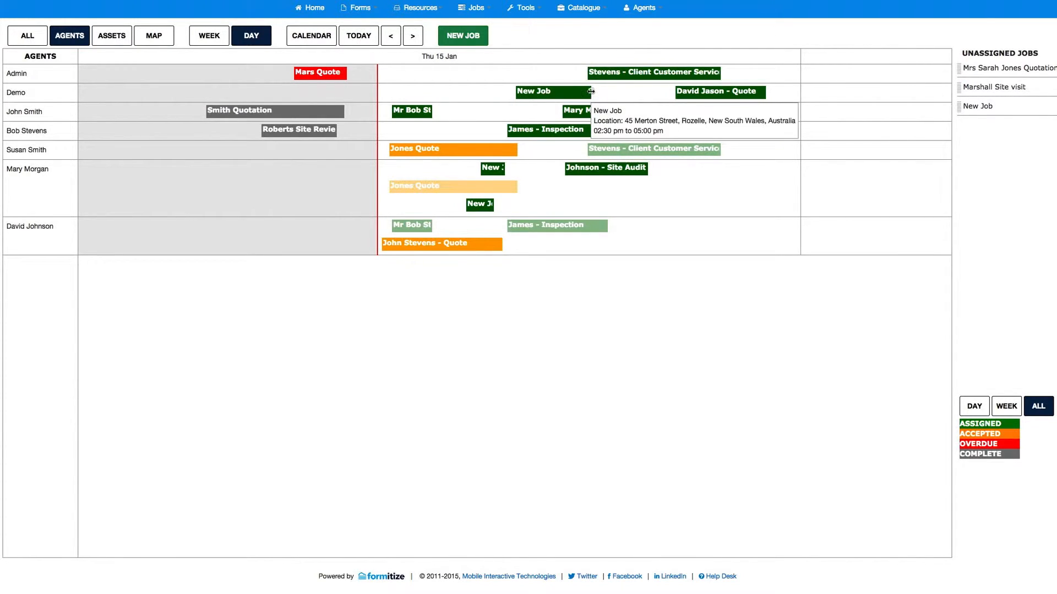
left_click_drag(591, 91, 562, 91)
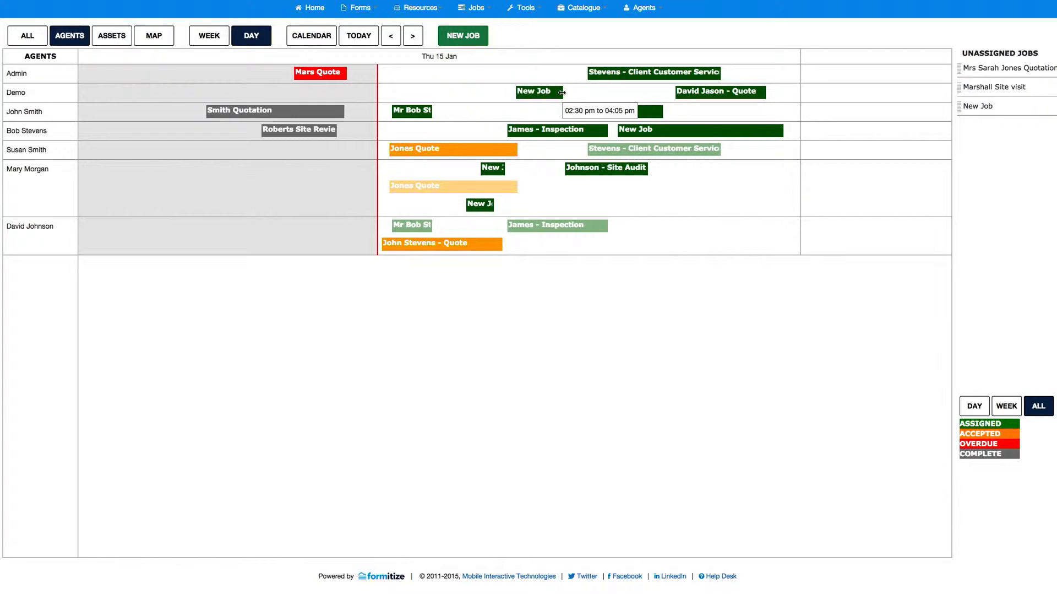
Step: Add the agent from the sixth row as an additional agent on the Client Customer Service job in the Admin row
mouse_move(657, 76)
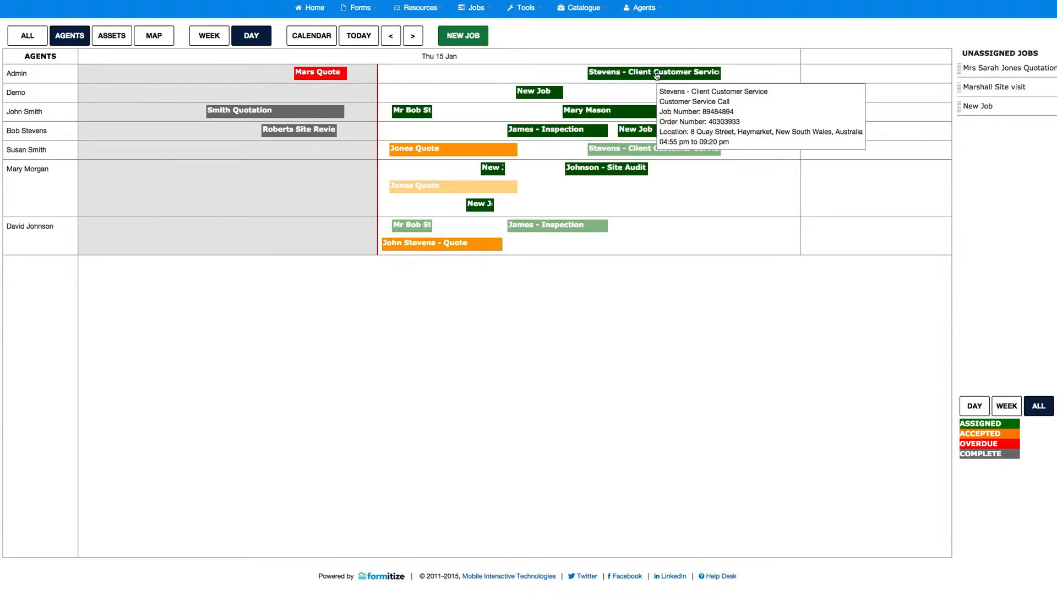
left_click(22, 170)
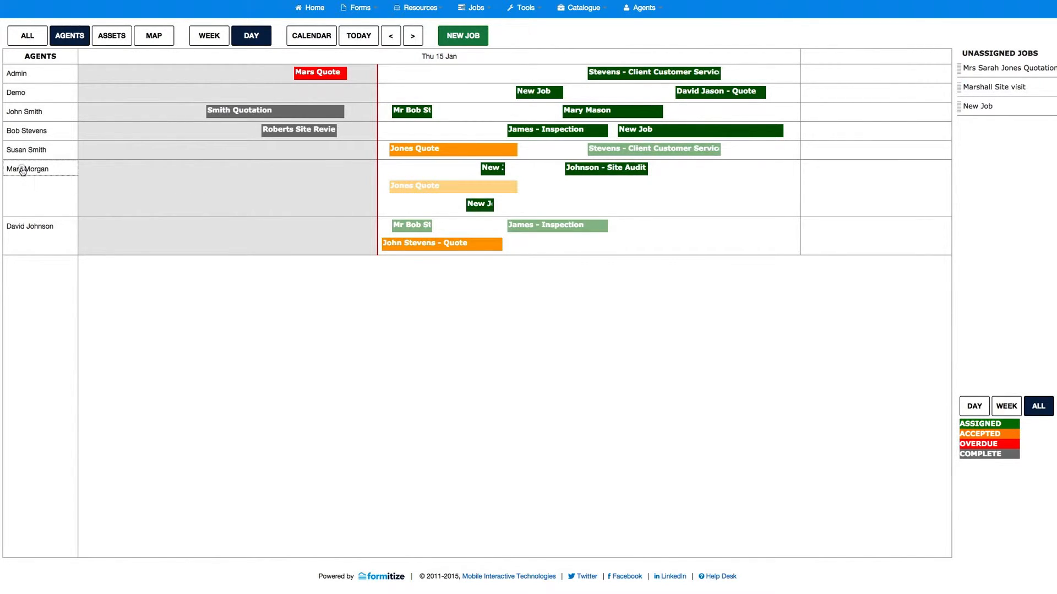
left_click_drag(23, 171, 615, 71)
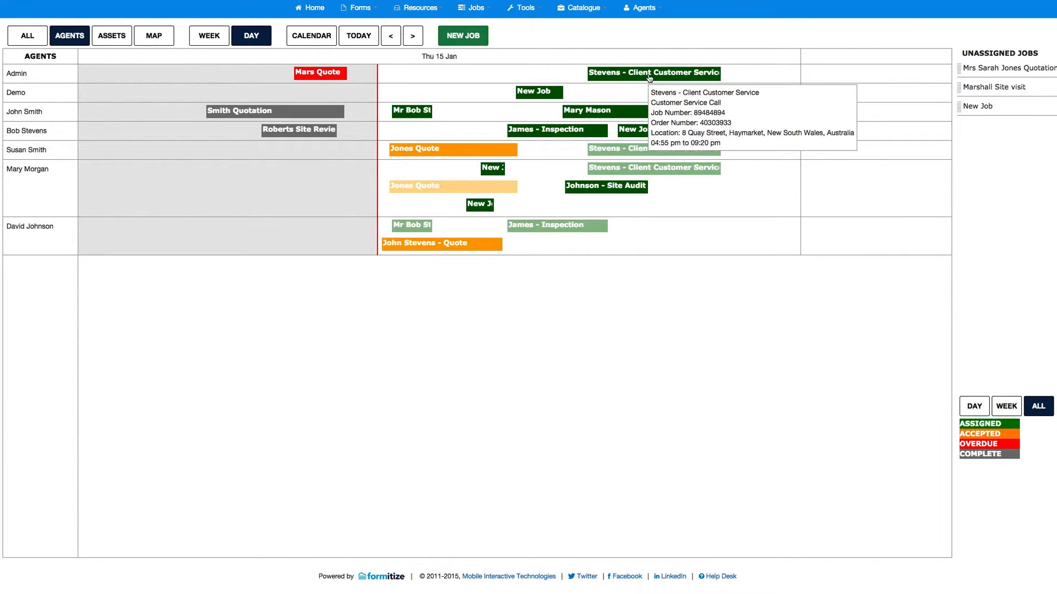
Step: Filter the unassigned jobs list to the Day range
mouse_move(645, 150)
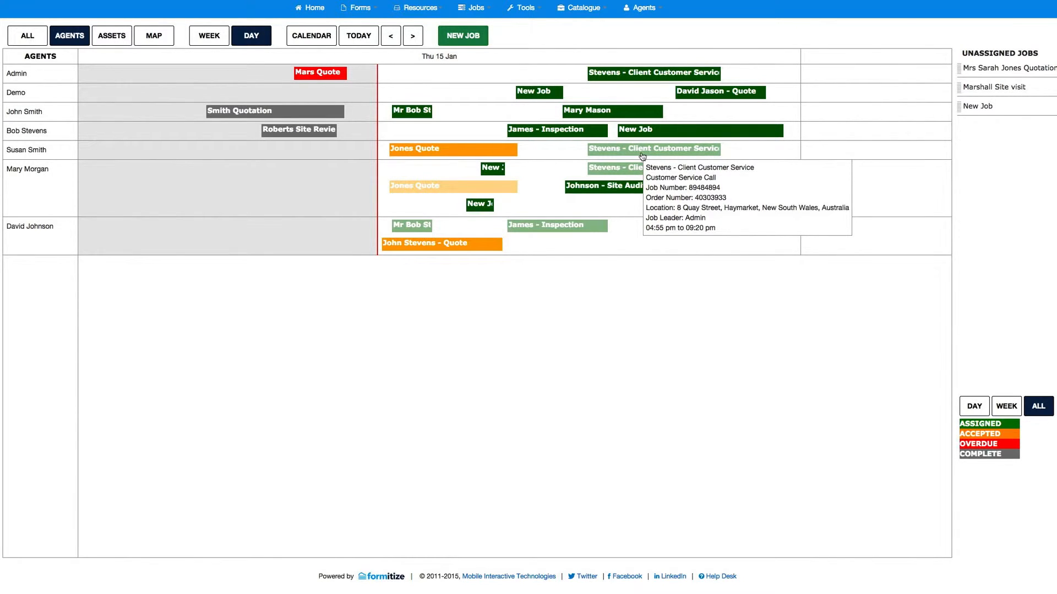
mouse_move(499, 154)
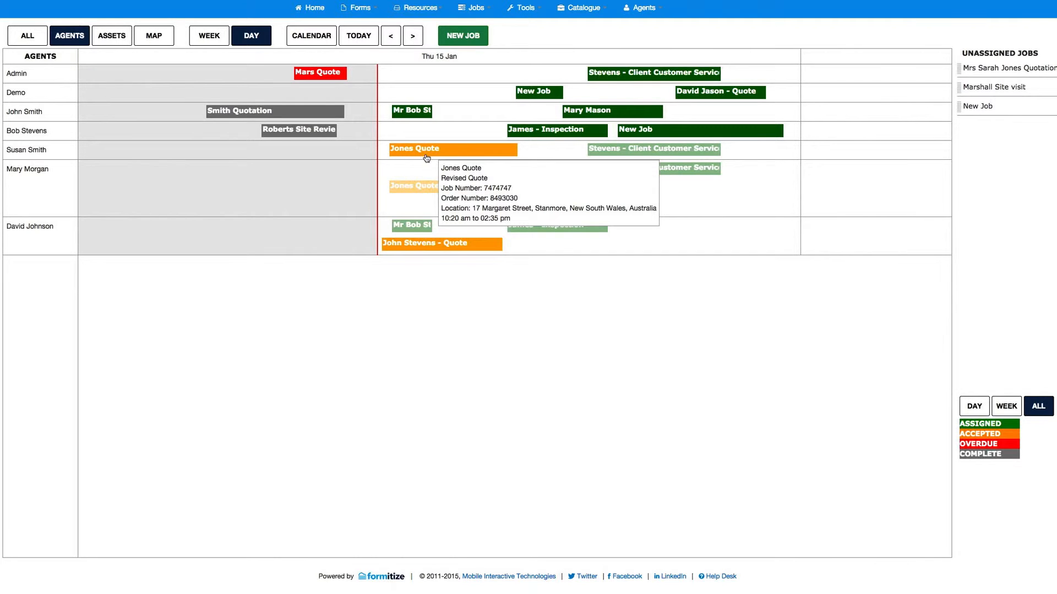
mouse_move(425, 192)
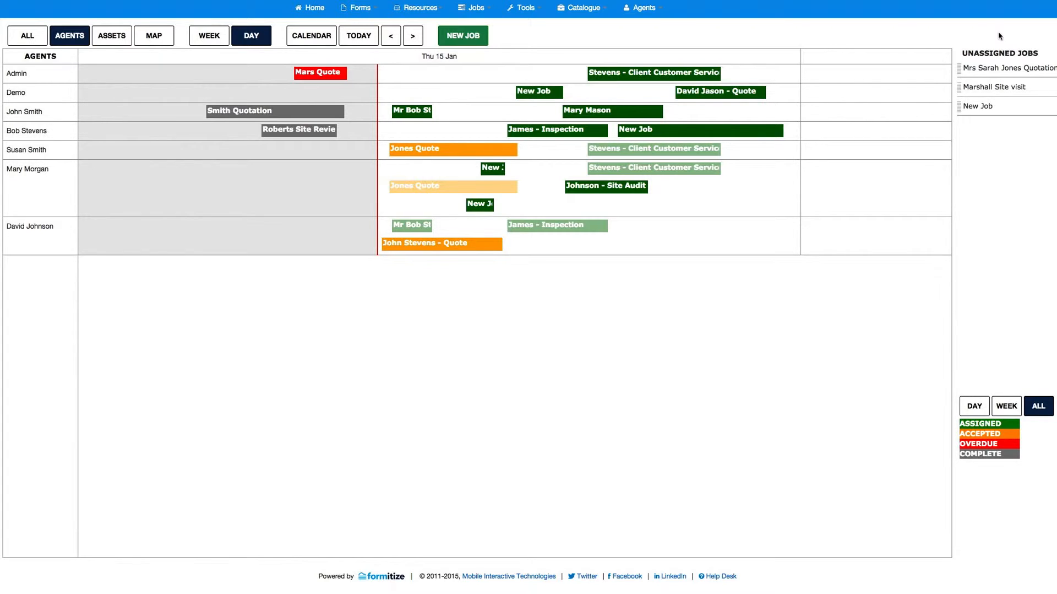
left_click(975, 407)
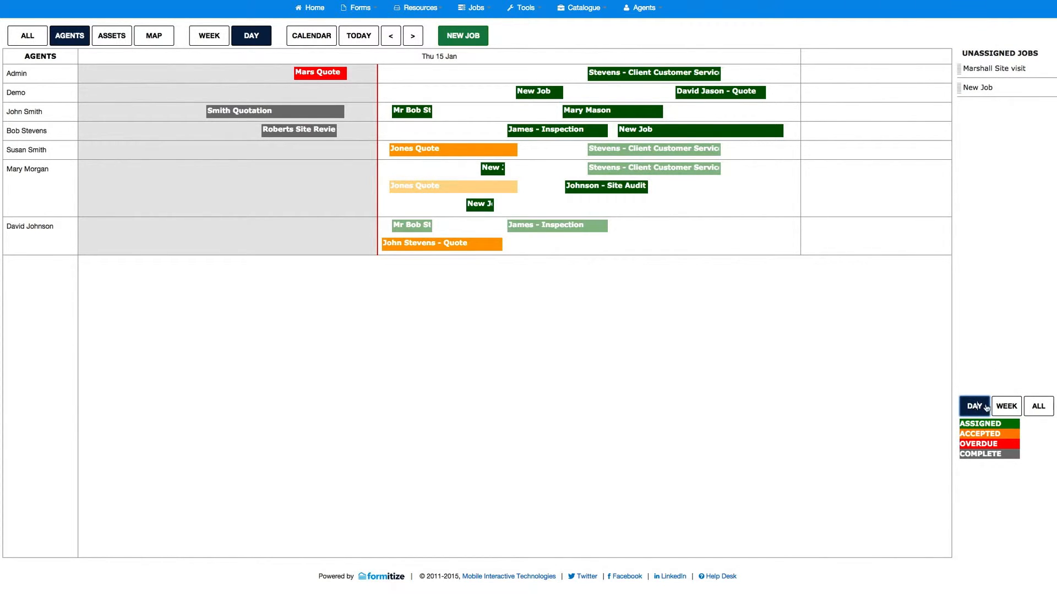
Step: List all unassigned jobs and assign the Site visit job to the Demo row from 12:10 am to 03:30 am on 16 Jan
left_click(1008, 407)
left_click(1042, 407)
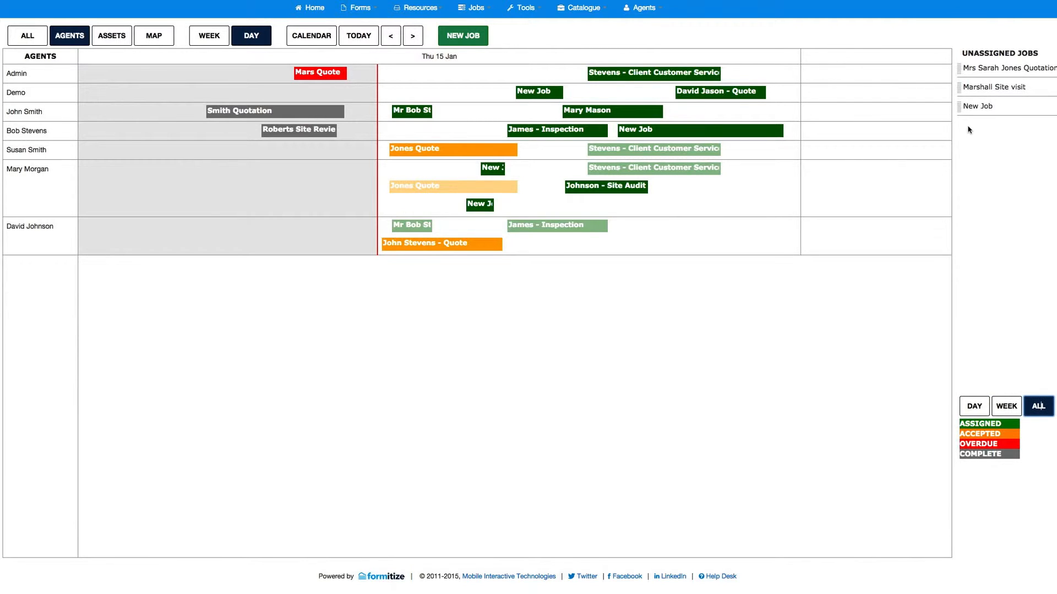
mouse_move(989, 87)
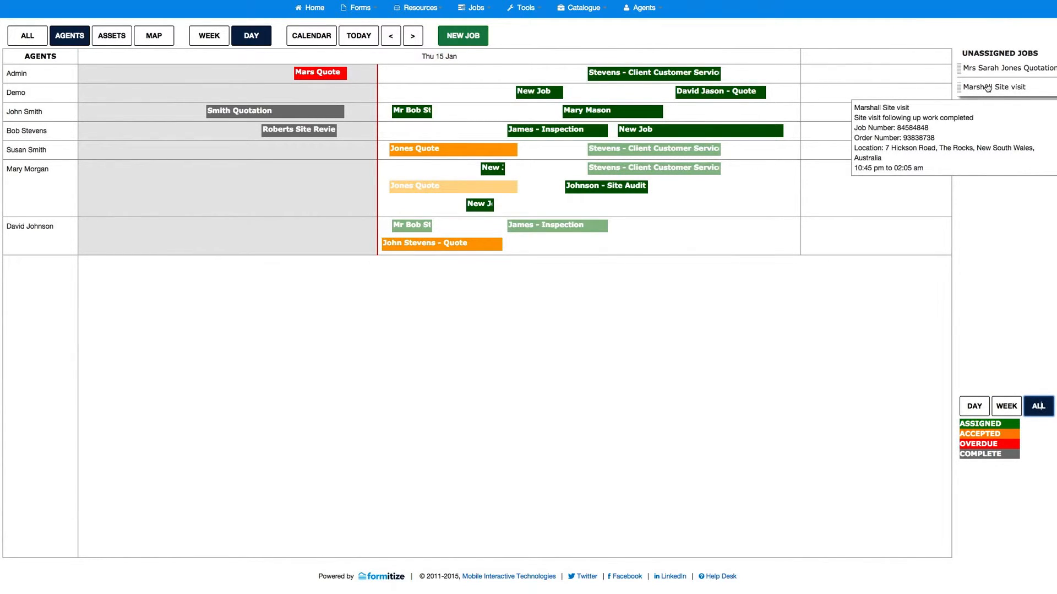
left_click_drag(989, 87, 836, 91)
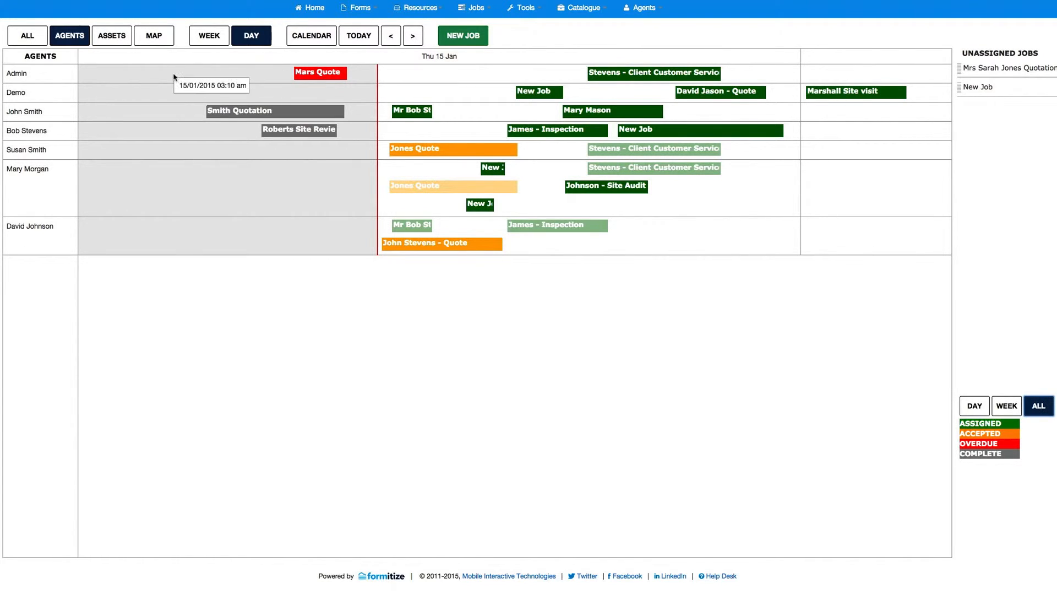
Step: Show agents and assets together and allocate the Ford F150 asset to the Site visit job in the Demo row
left_click(111, 36)
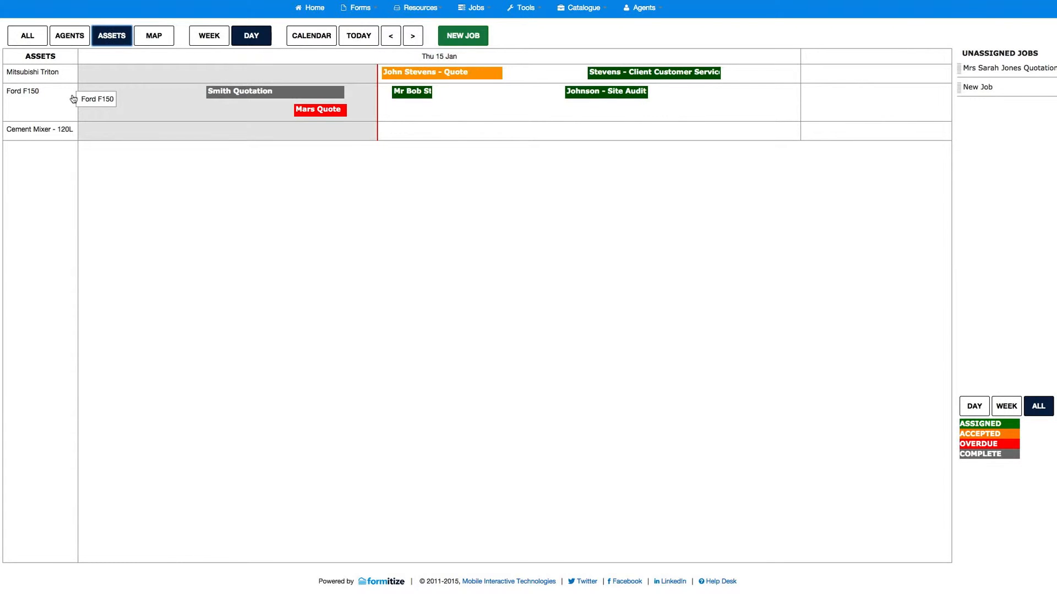
left_click(26, 36)
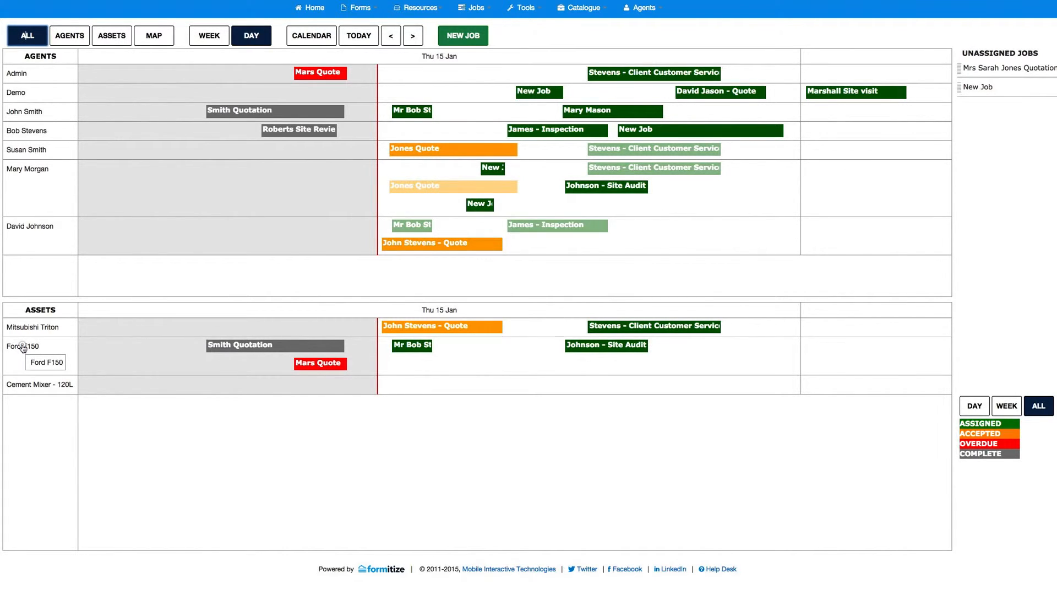
left_click_drag(22, 347, 833, 93)
mouse_move(851, 349)
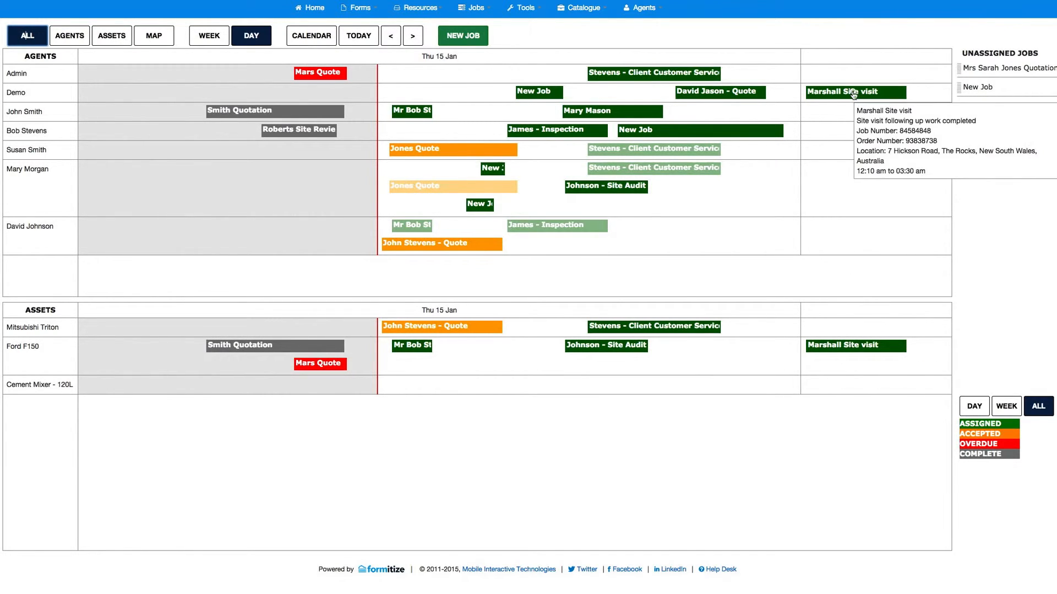
Step: Reschedule the Site visit job in the Demo row to start at 01:10 am on 16 Jan
left_click_drag(855, 92, 886, 91)
mouse_move(885, 92)
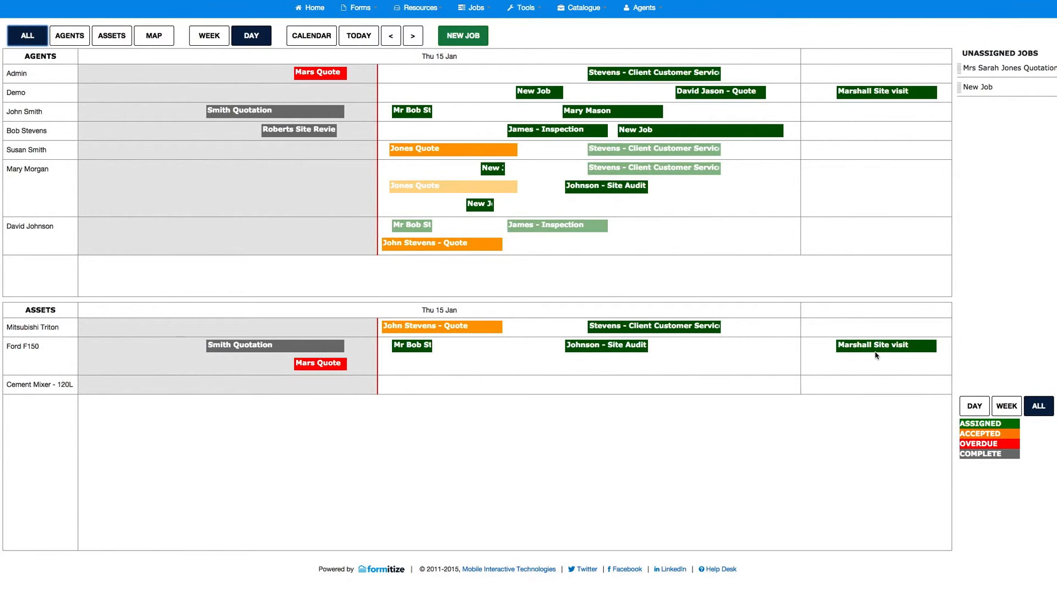
Step: Review the schedule with only agents, with only assets, and with both shown together
left_click(74, 36)
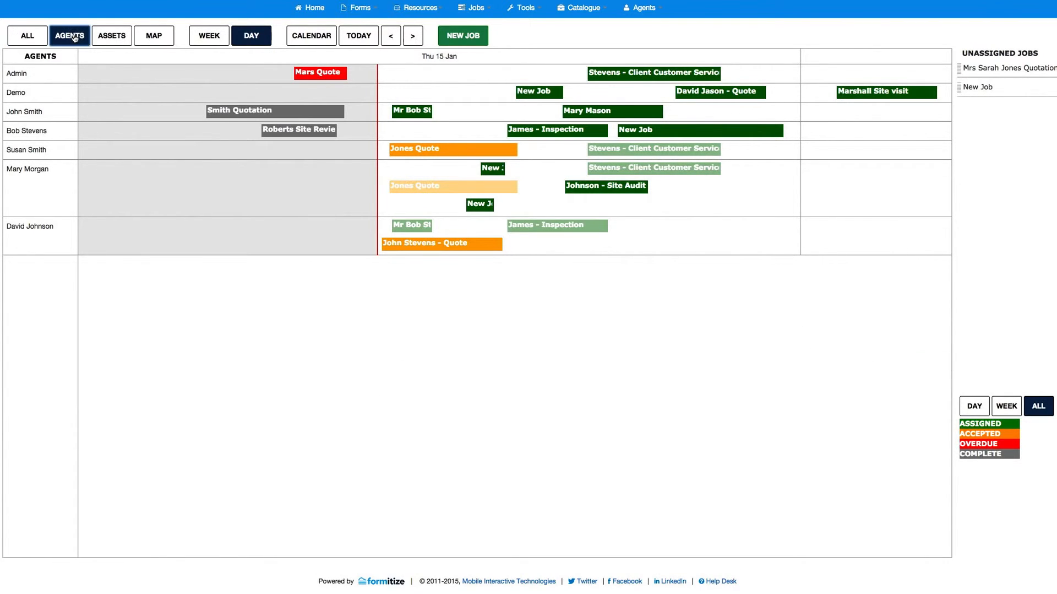
left_click(116, 36)
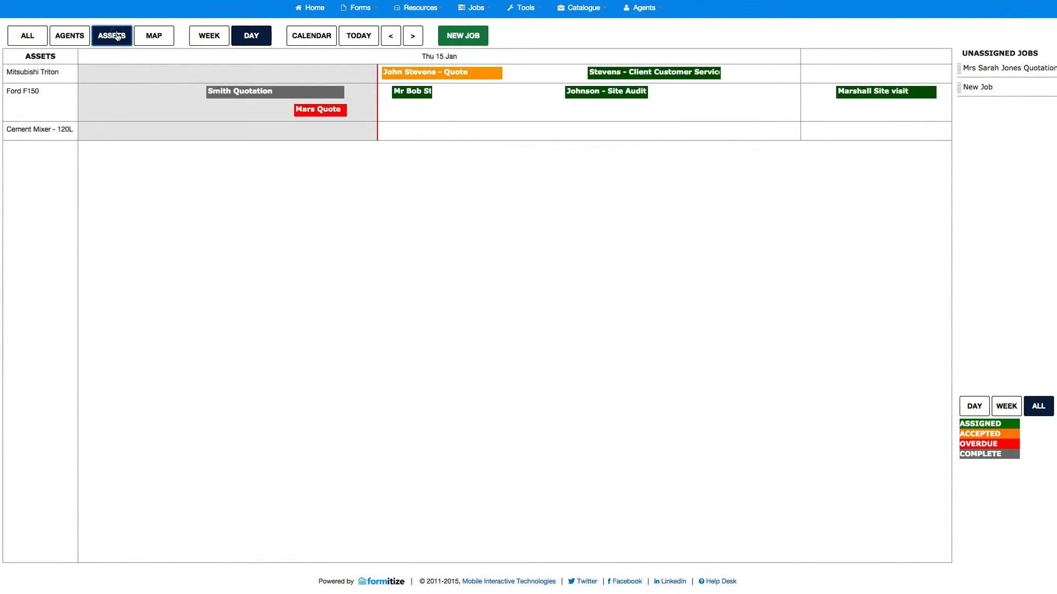
left_click(26, 36)
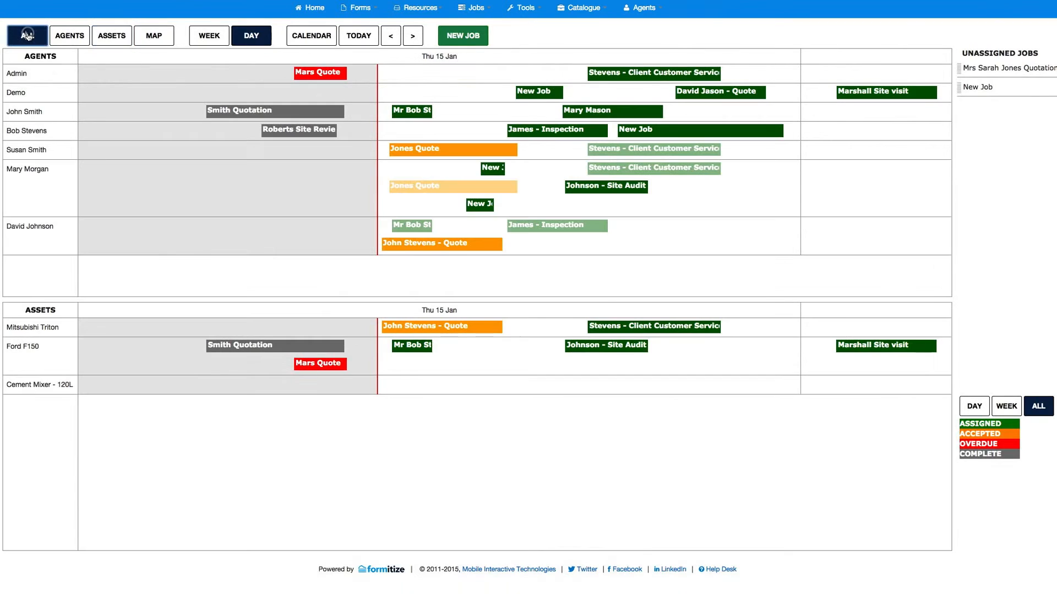
Step: Show the third agent's jobs for the day on the map and examine the details of the numbered job markers
left_click(156, 35)
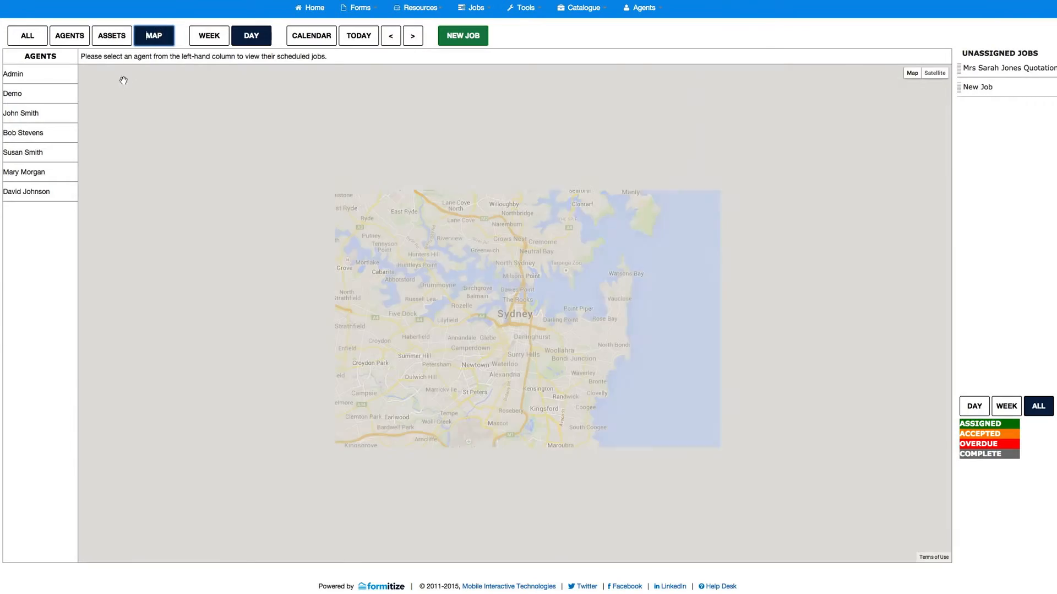
left_click(14, 114)
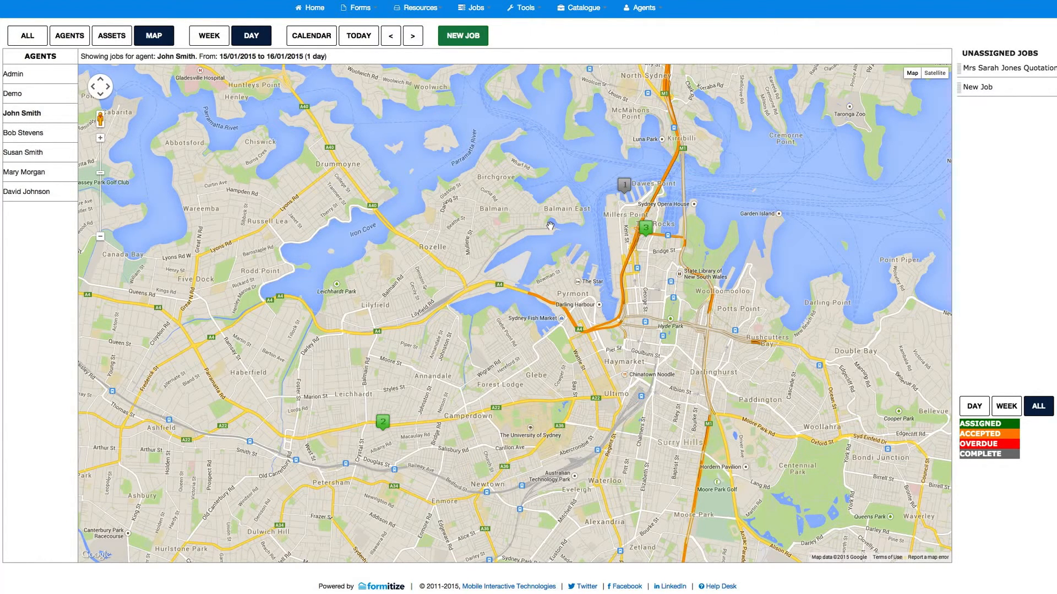
mouse_move(631, 191)
mouse_move(386, 427)
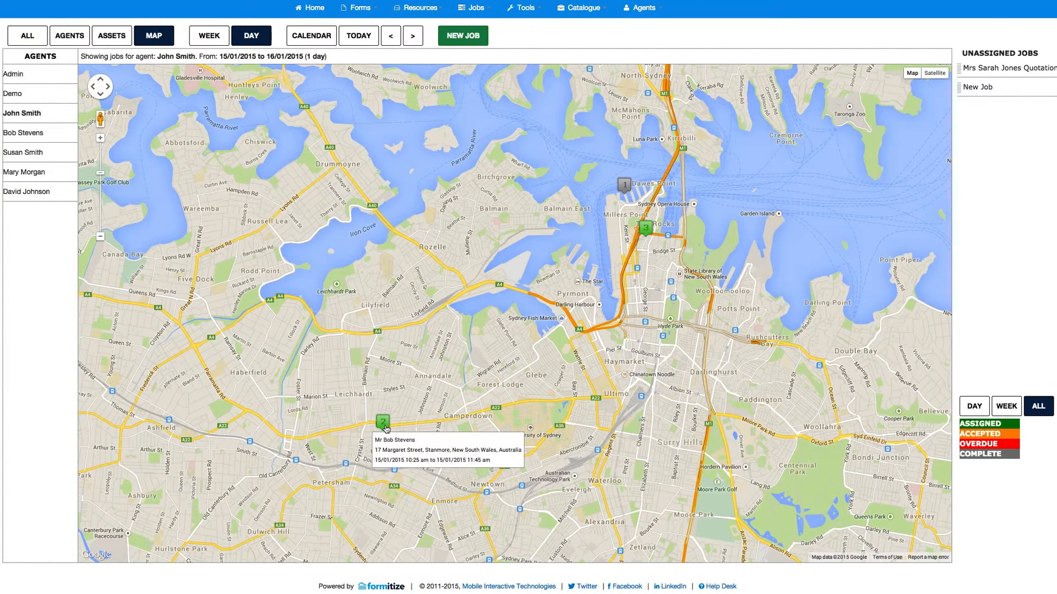
mouse_move(650, 234)
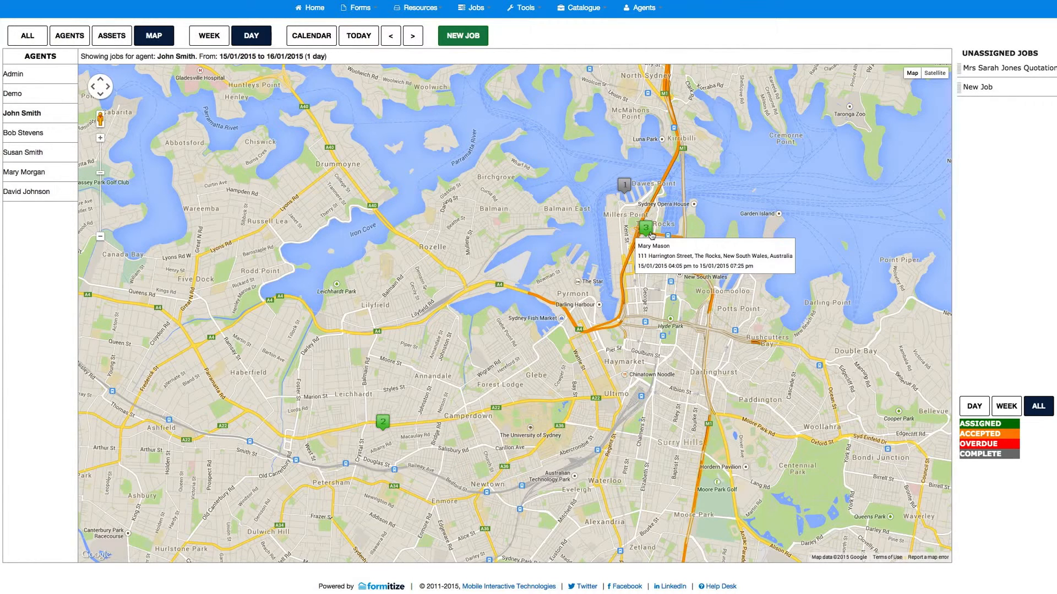
Step: View the fourth and fifth agents' jobs on the map and examine the details of the fifth agent's job markers
left_click(32, 133)
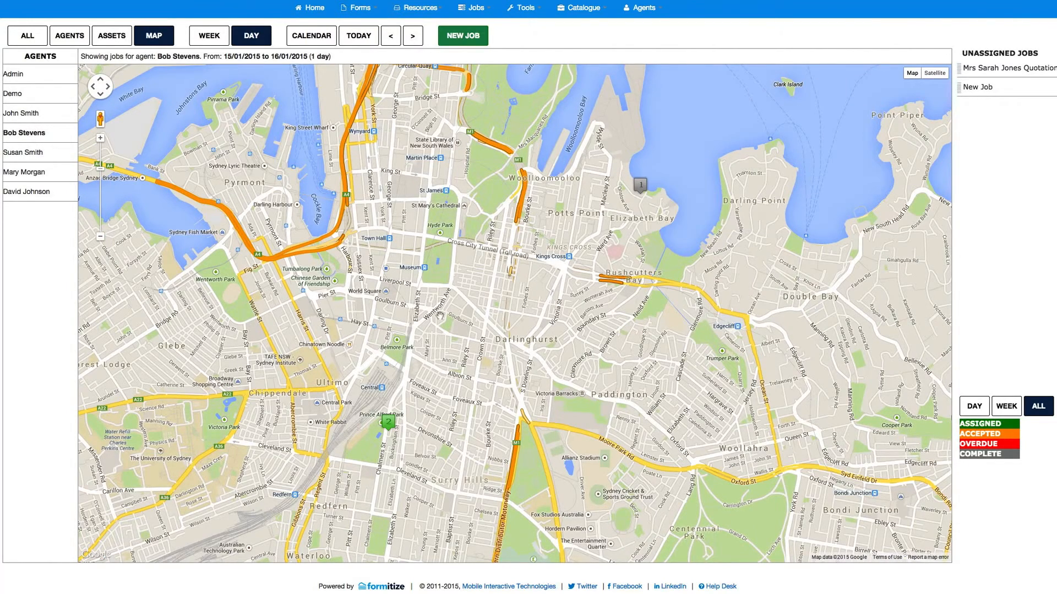
left_click(30, 159)
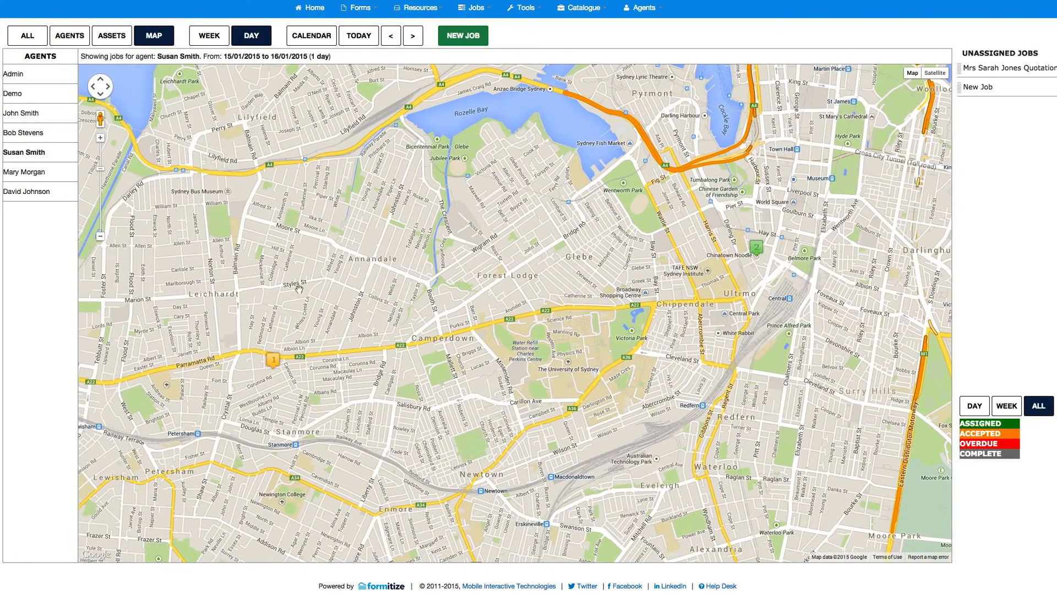
mouse_move(275, 364)
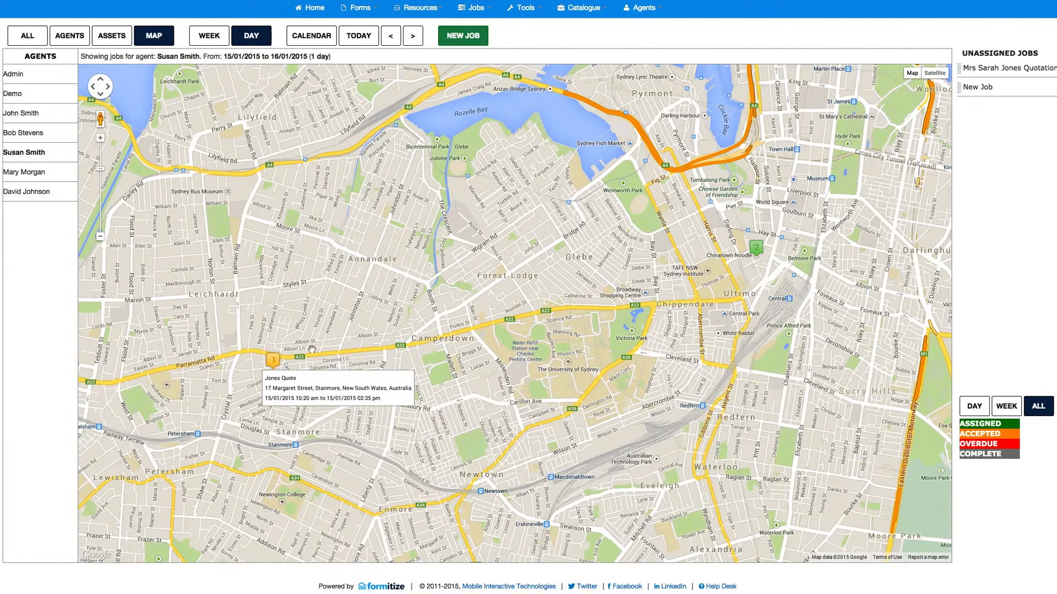
mouse_move(757, 257)
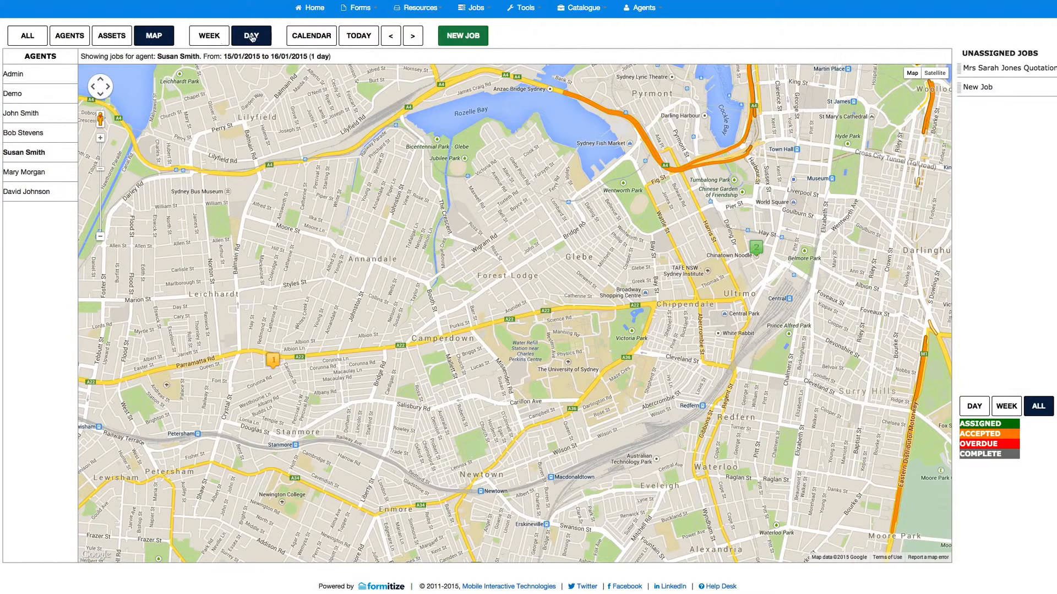
Step: Show the agents and assets schedule for the whole week and look at the January 2015 date picker
left_click(27, 36)
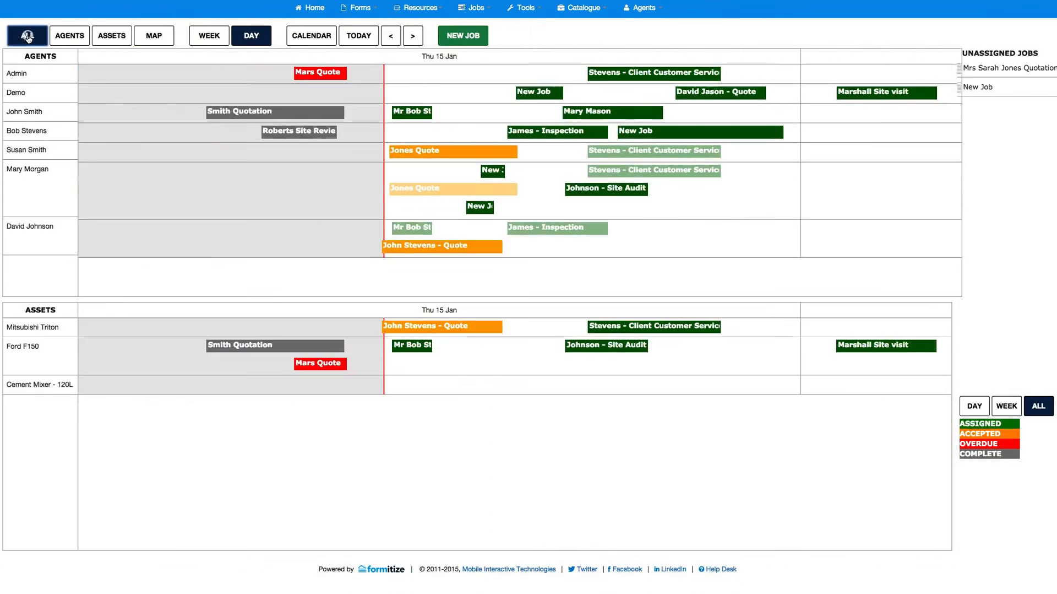
left_click(208, 37)
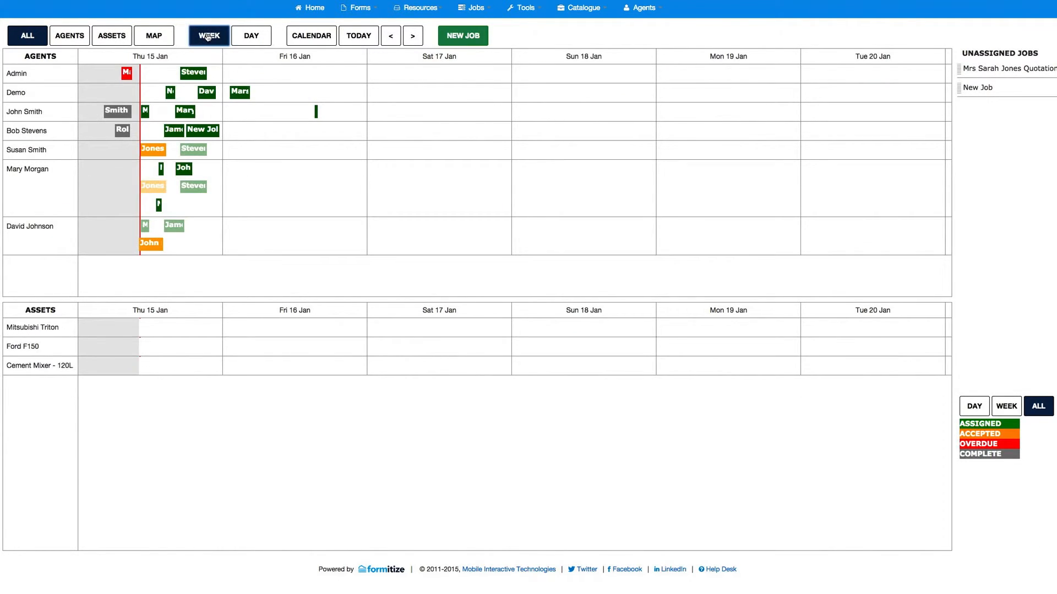
left_click(311, 35)
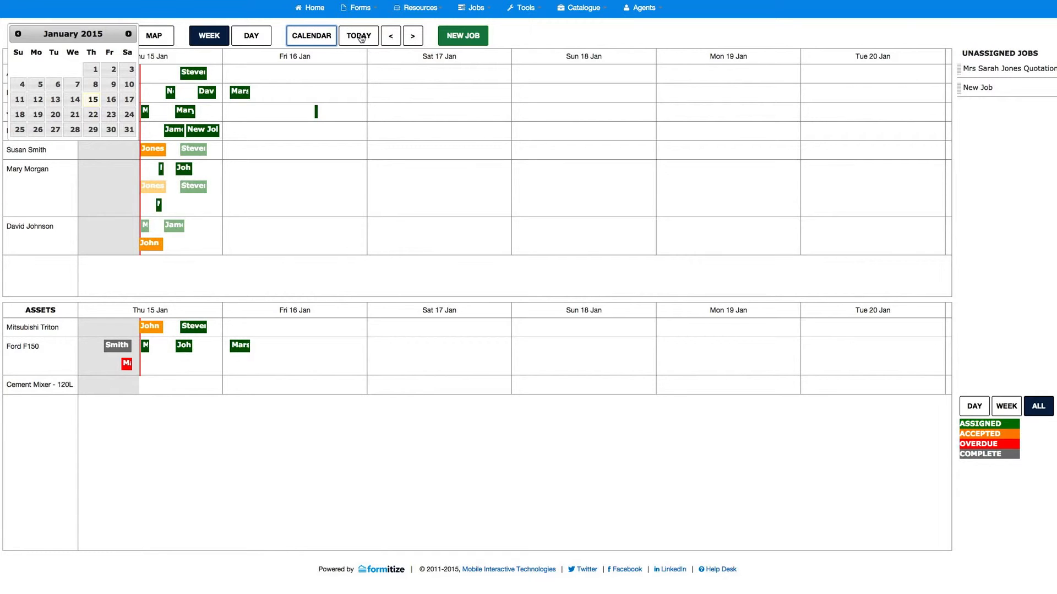
left_click(283, 36)
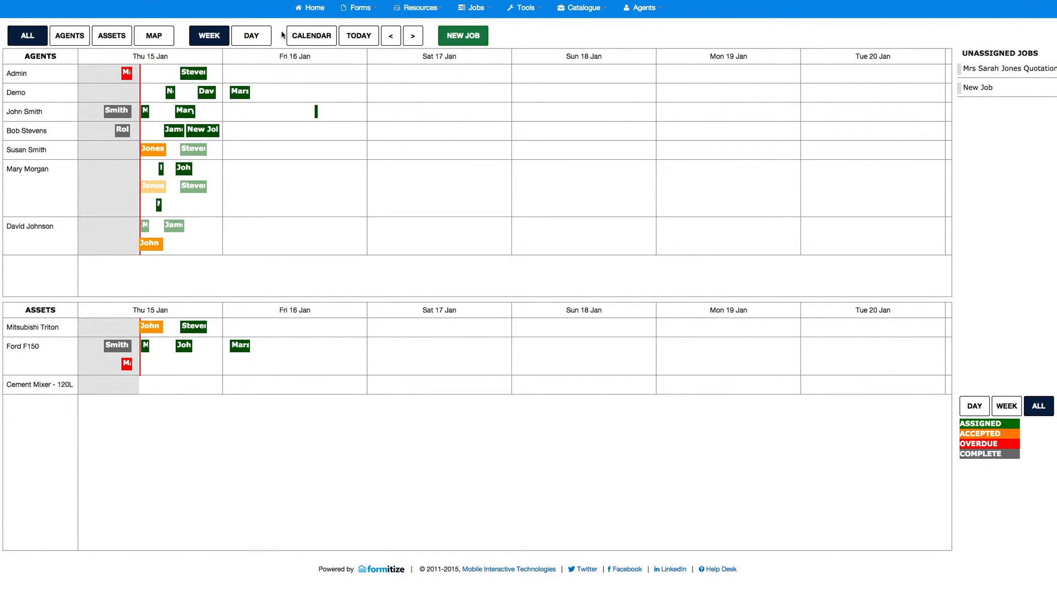
mouse_move(127, 82)
Step: Examine the full list of jobs with their statuses, due dates and assignees, and return to the scheduler
left_click(475, 7)
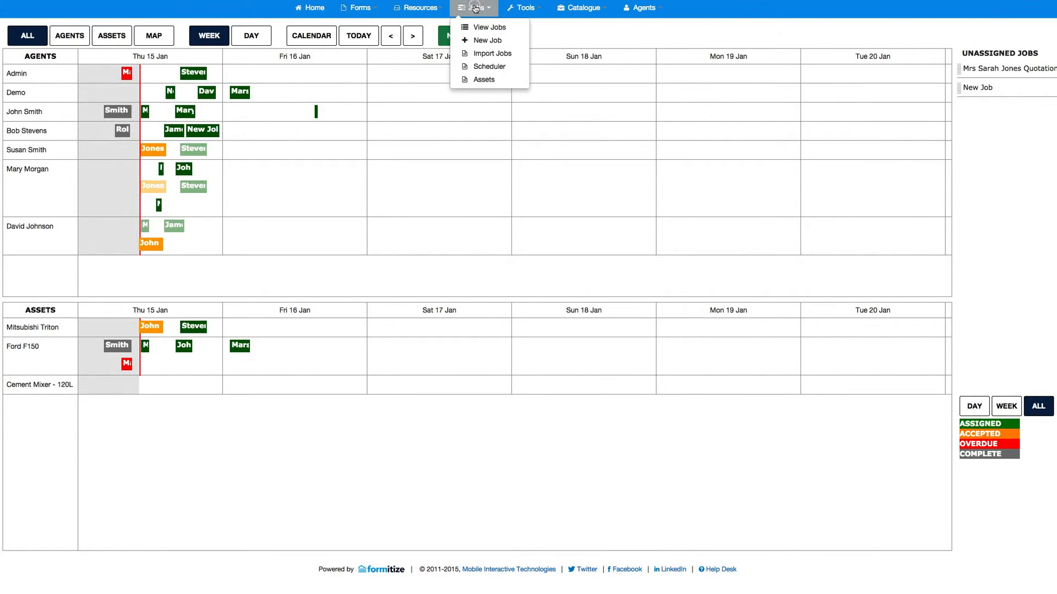
left_click(496, 29)
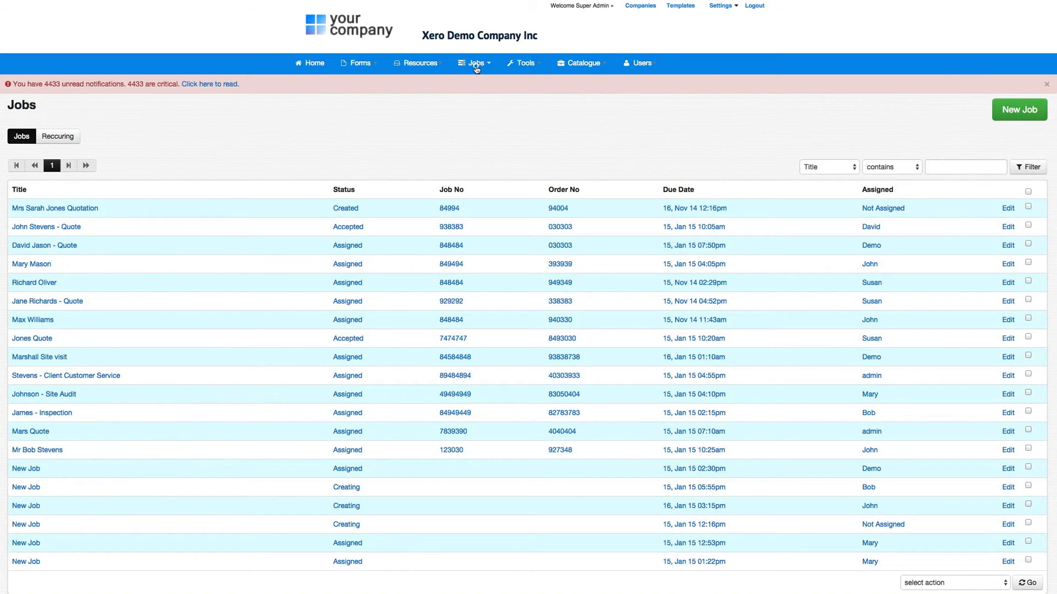
left_click(475, 65)
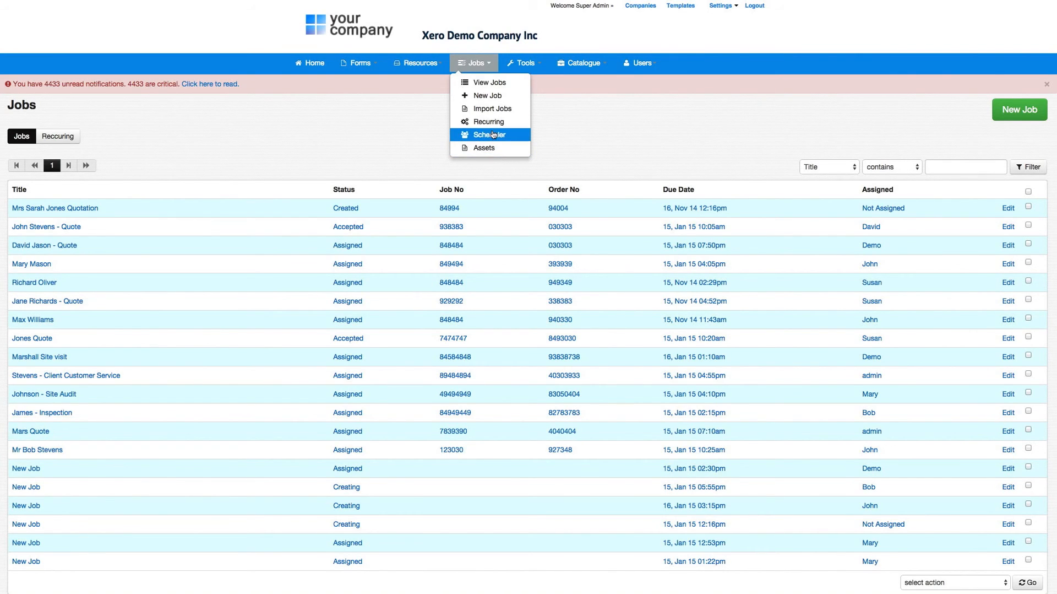
left_click(493, 135)
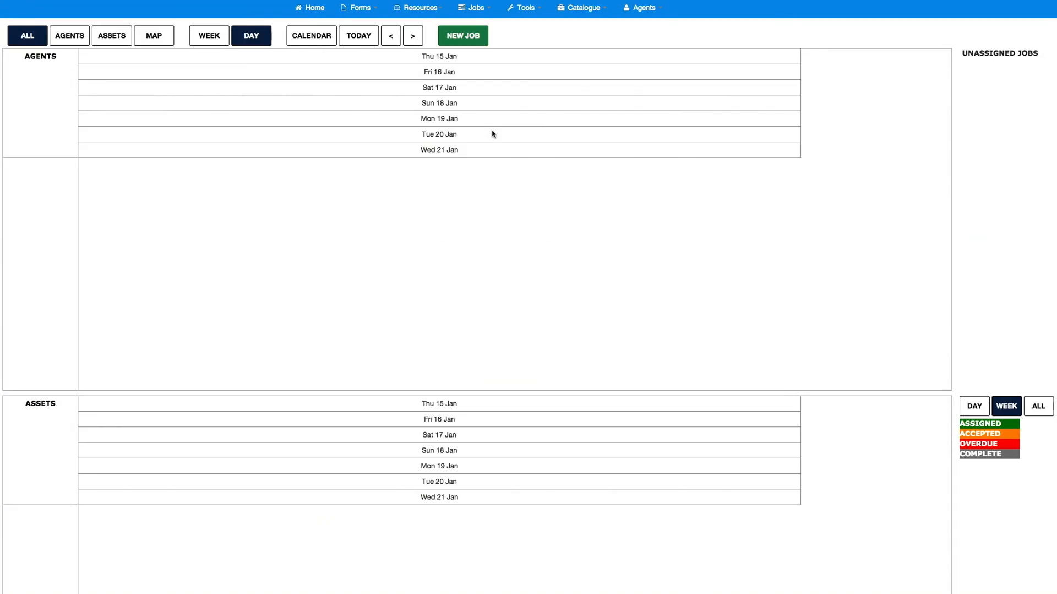